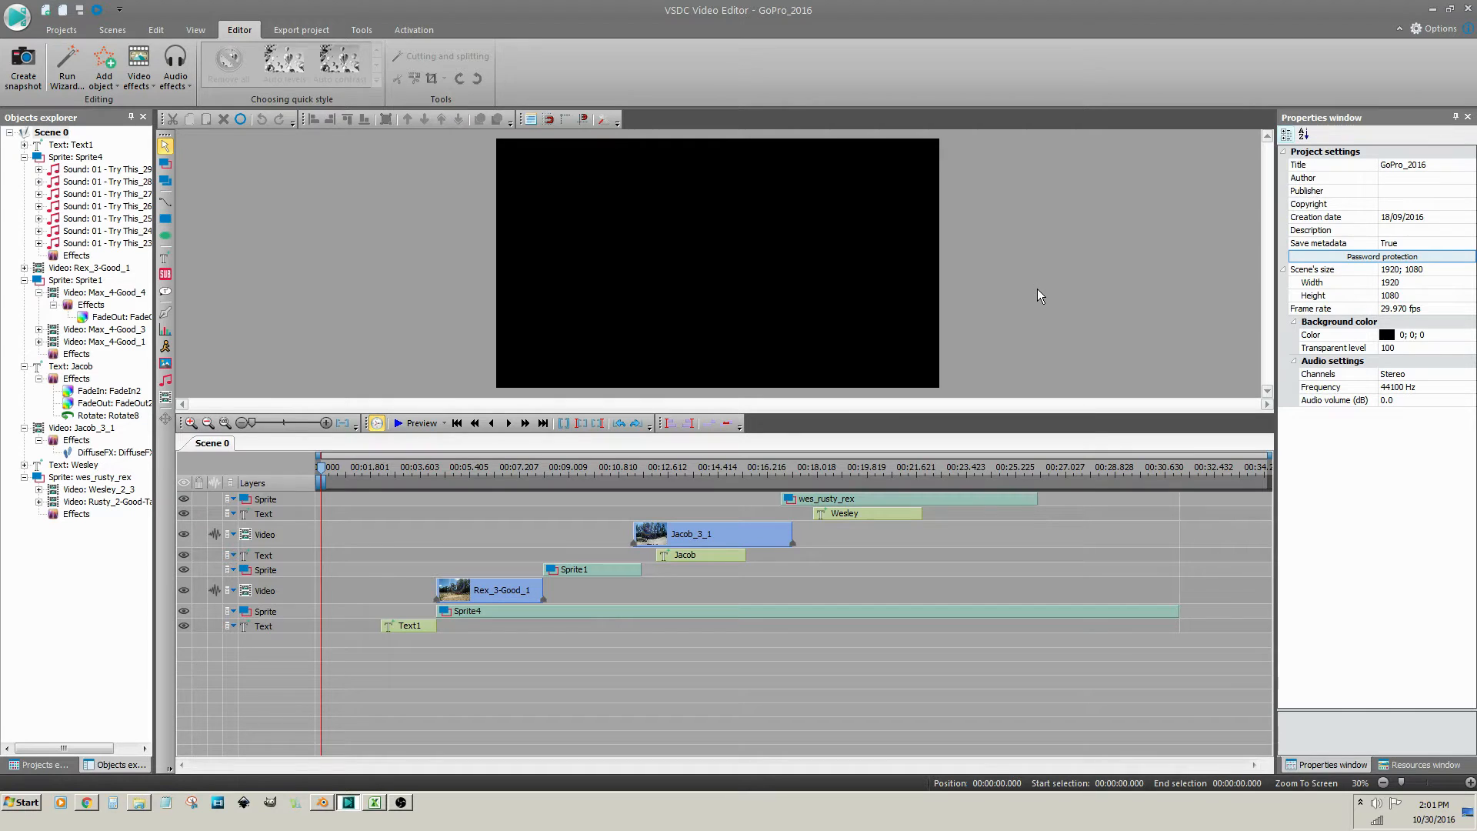
Move the playhead to the end of the wes_rusty_rex sprite, 00:00:26.026
left_click(975, 501)
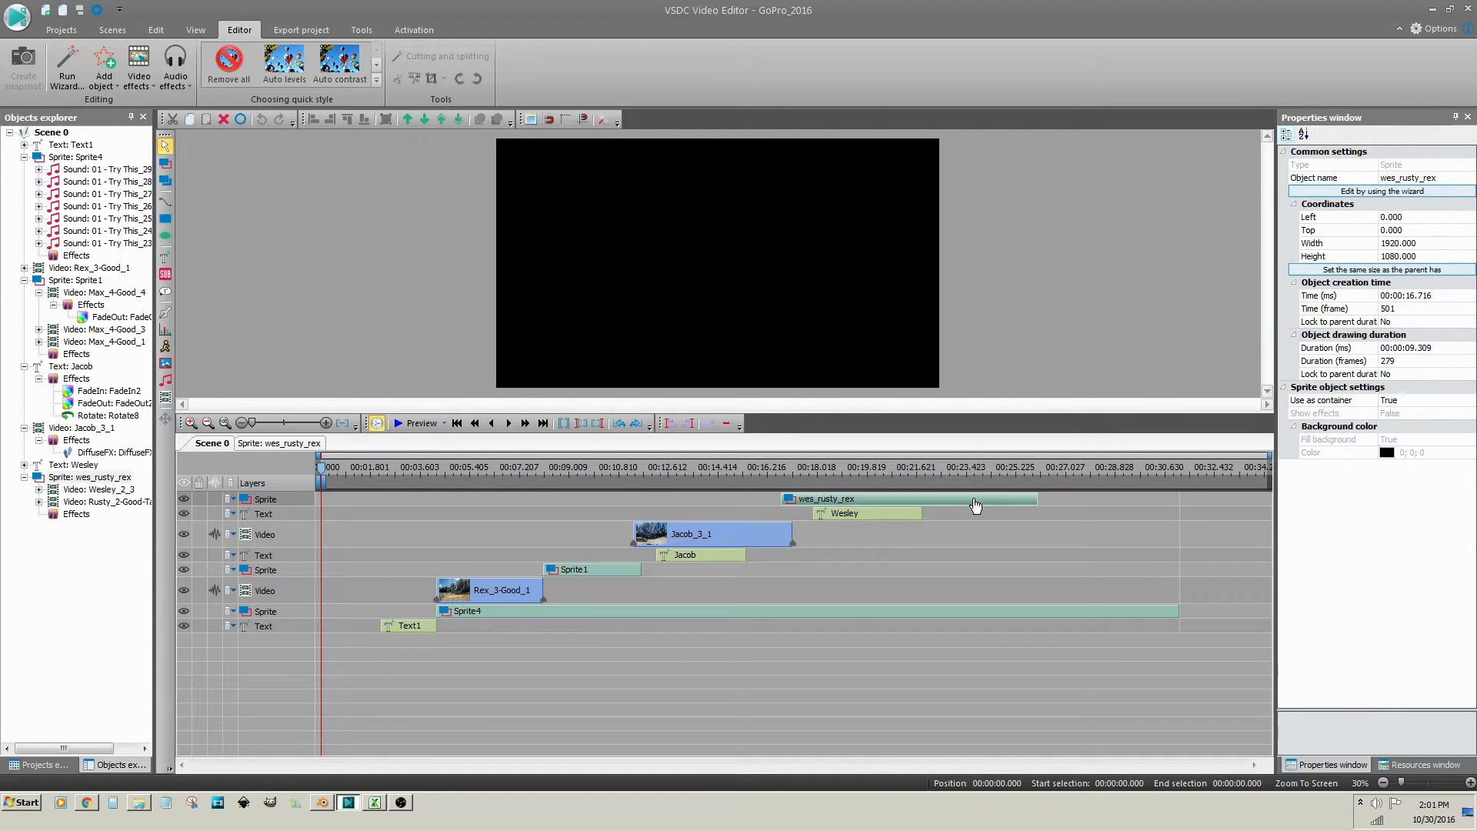
right_click(974, 504)
mouse_move(1012, 423)
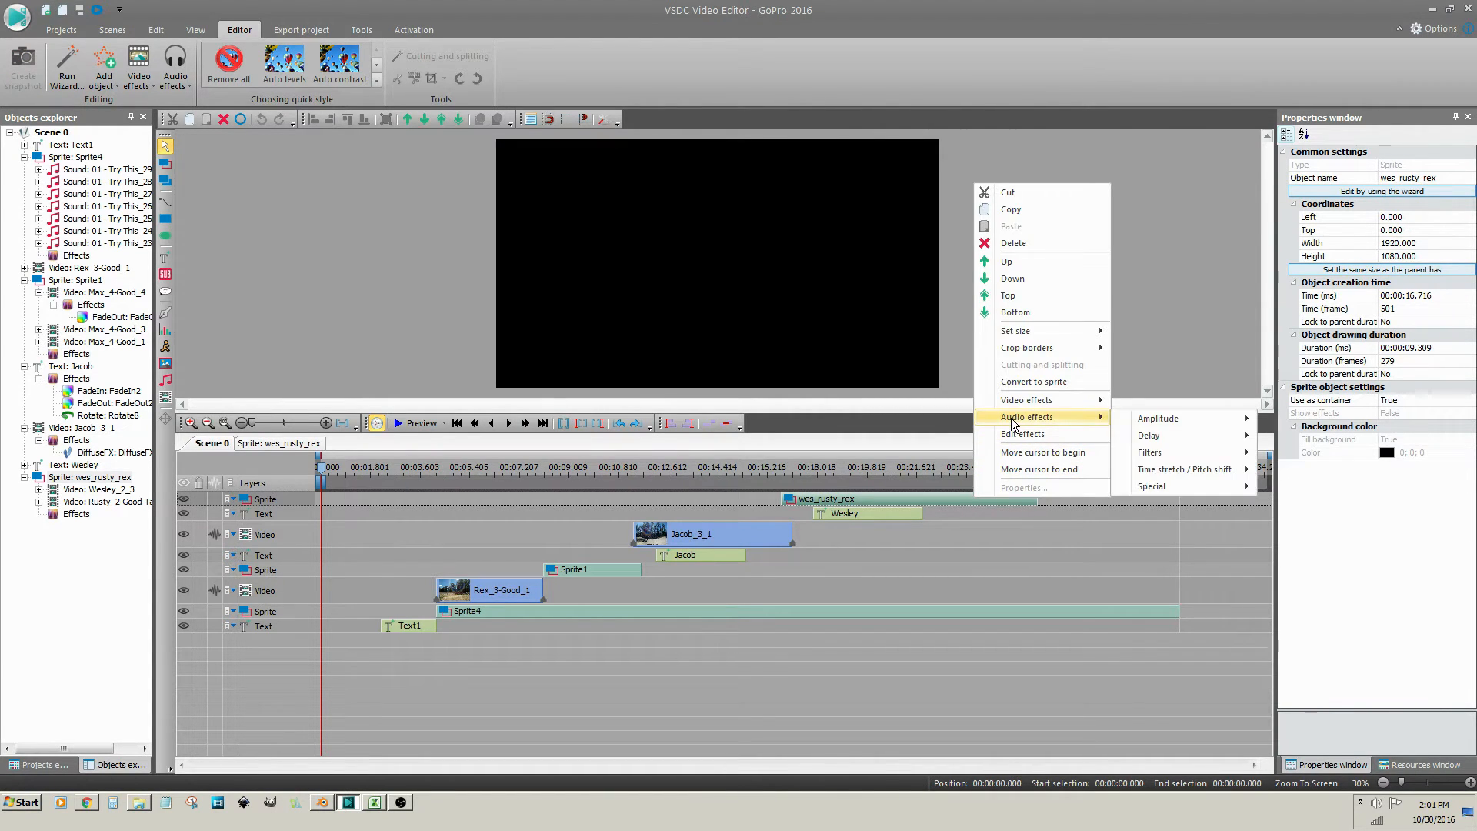
left_click(1024, 469)
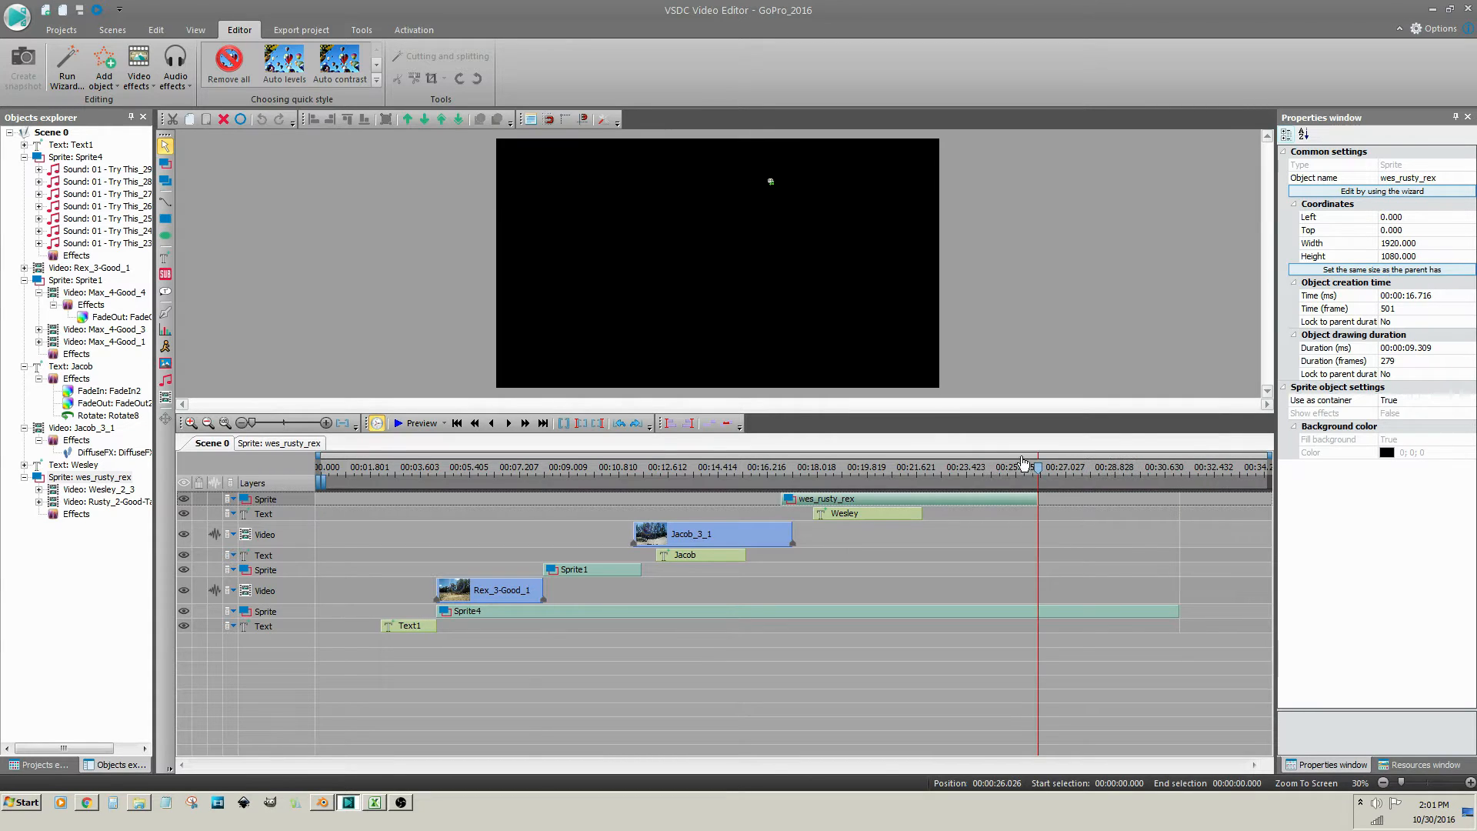
Add GOPR0665.MP4 on a newly inserted layer starting at 00:00:26.026
left_click(165, 397)
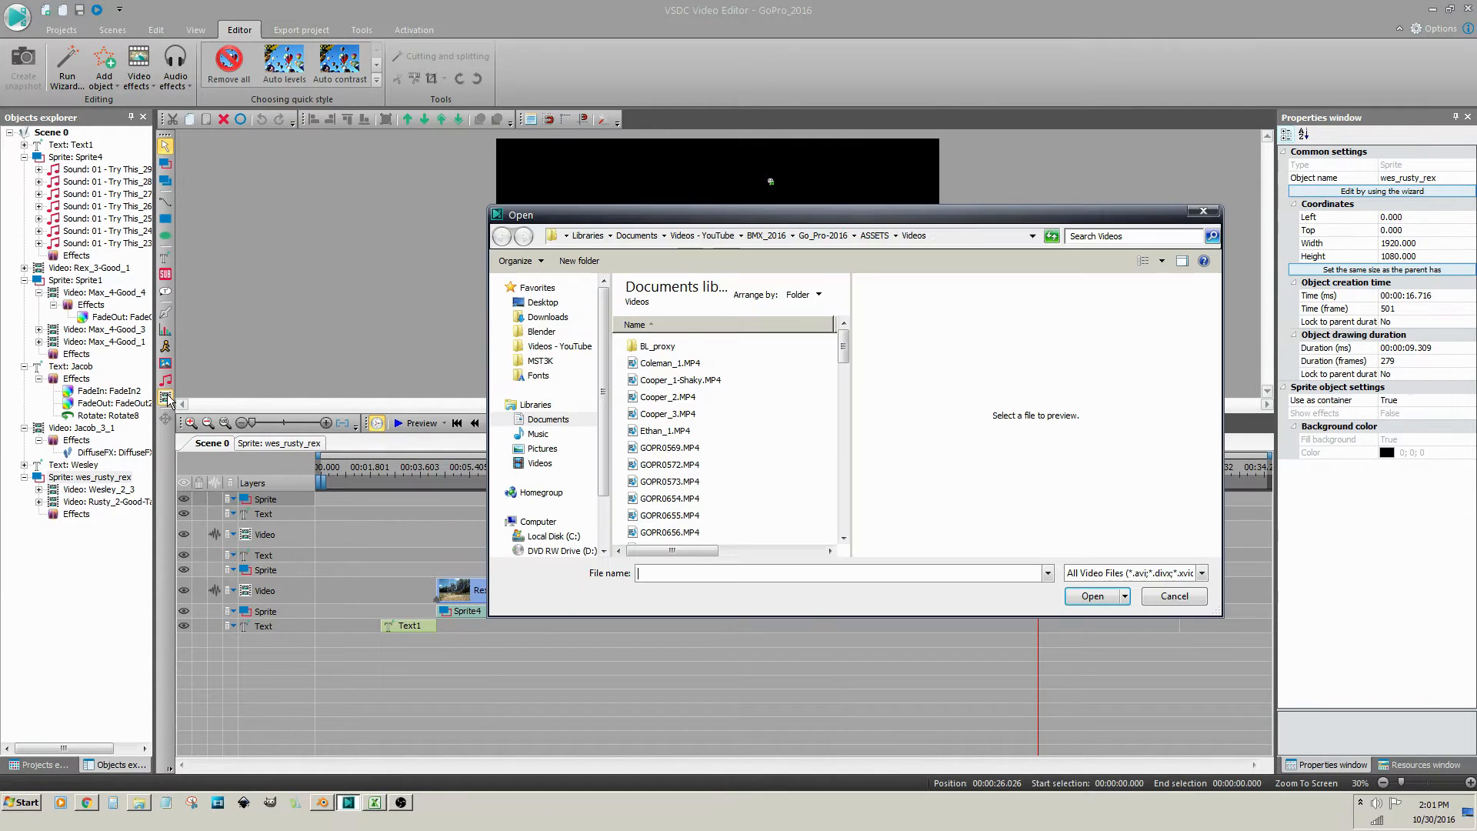
left_click_drag(844, 359, 849, 413)
left_click(658, 360)
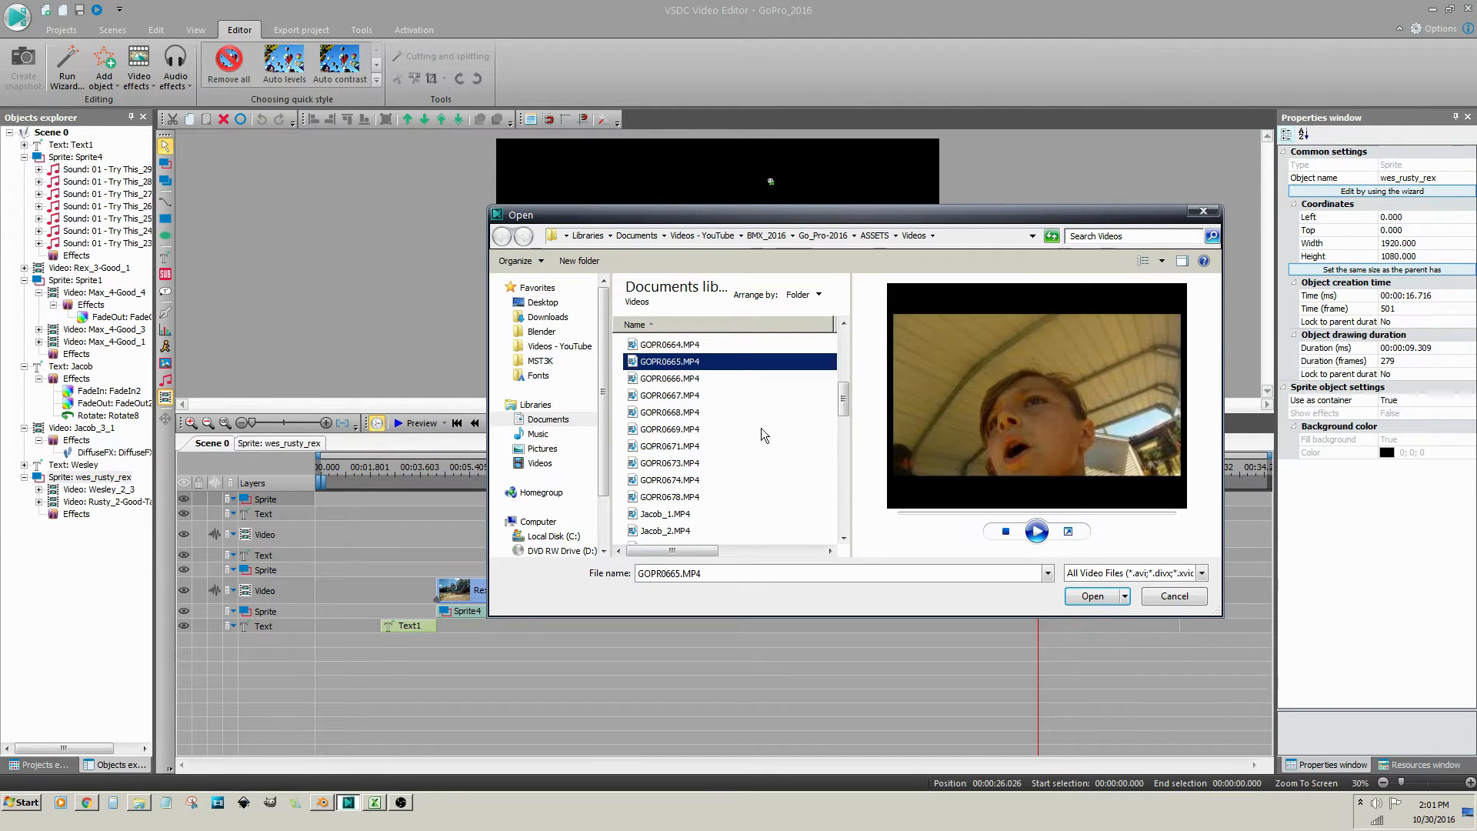
left_click(1084, 597)
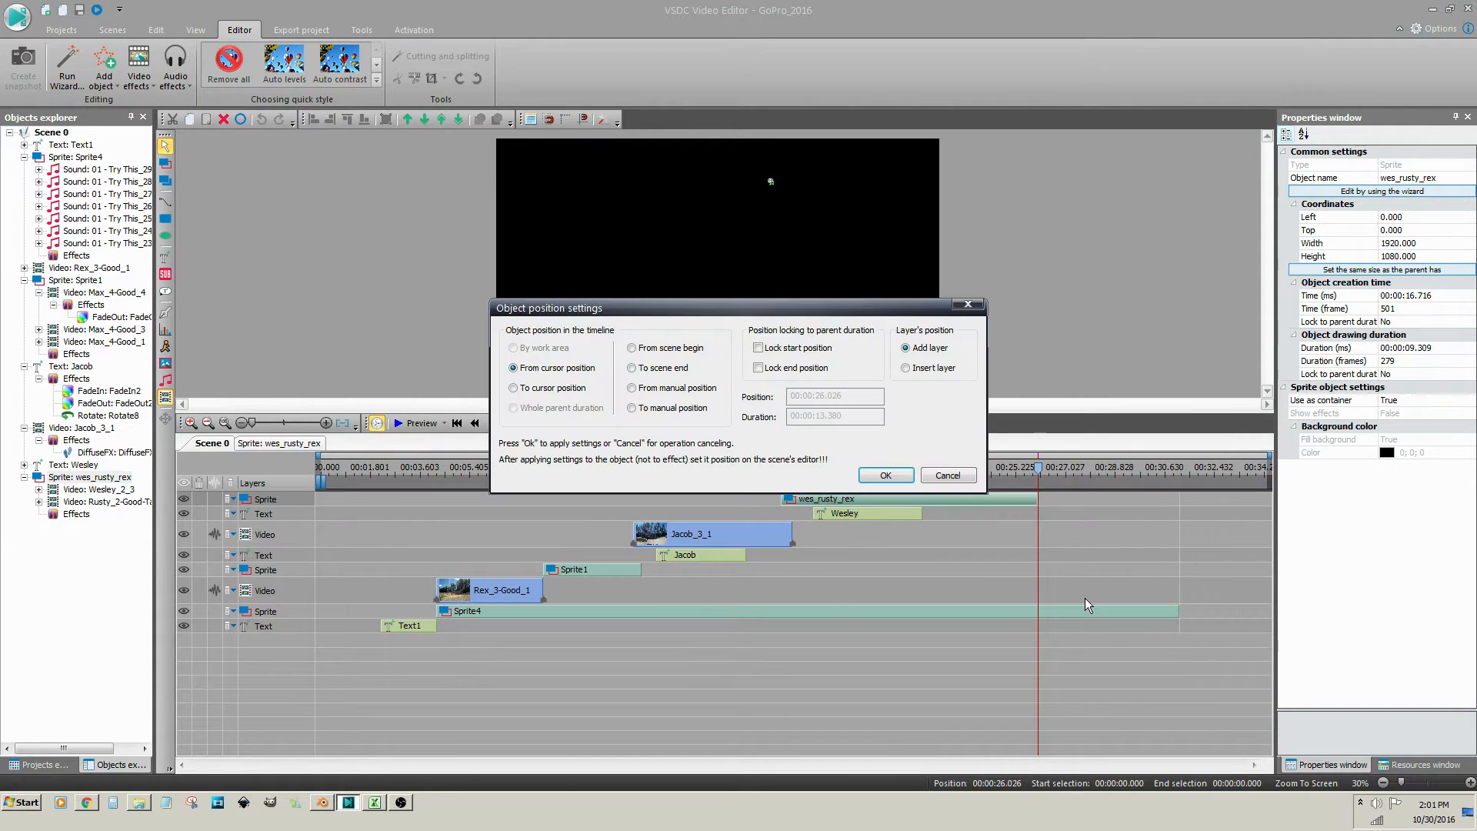
left_click(925, 369)
left_click(885, 475)
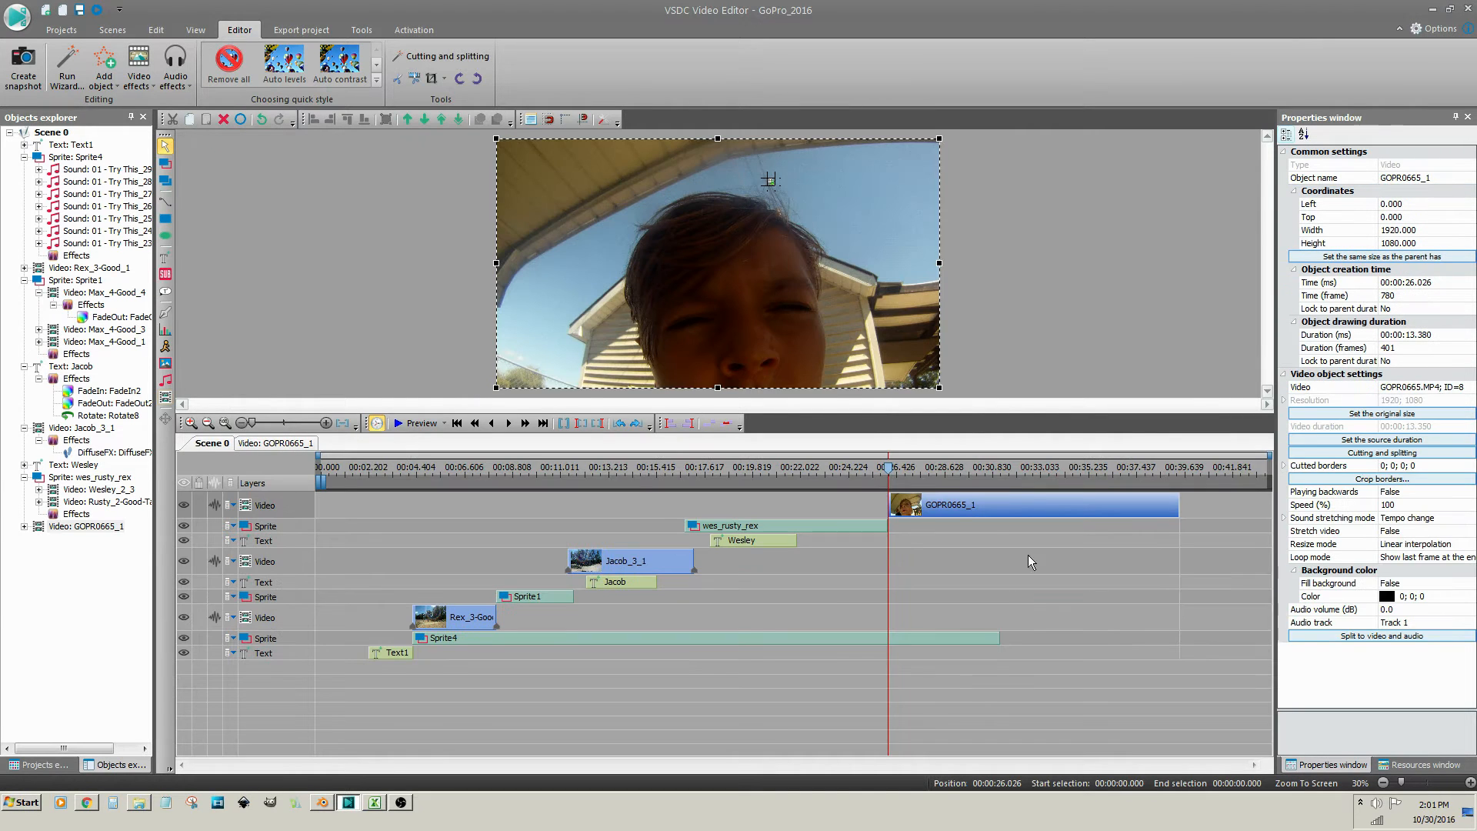
In the cutting editor, mark the first 1.41 s of GOPR0665_1 for removal
left_click(1372, 454)
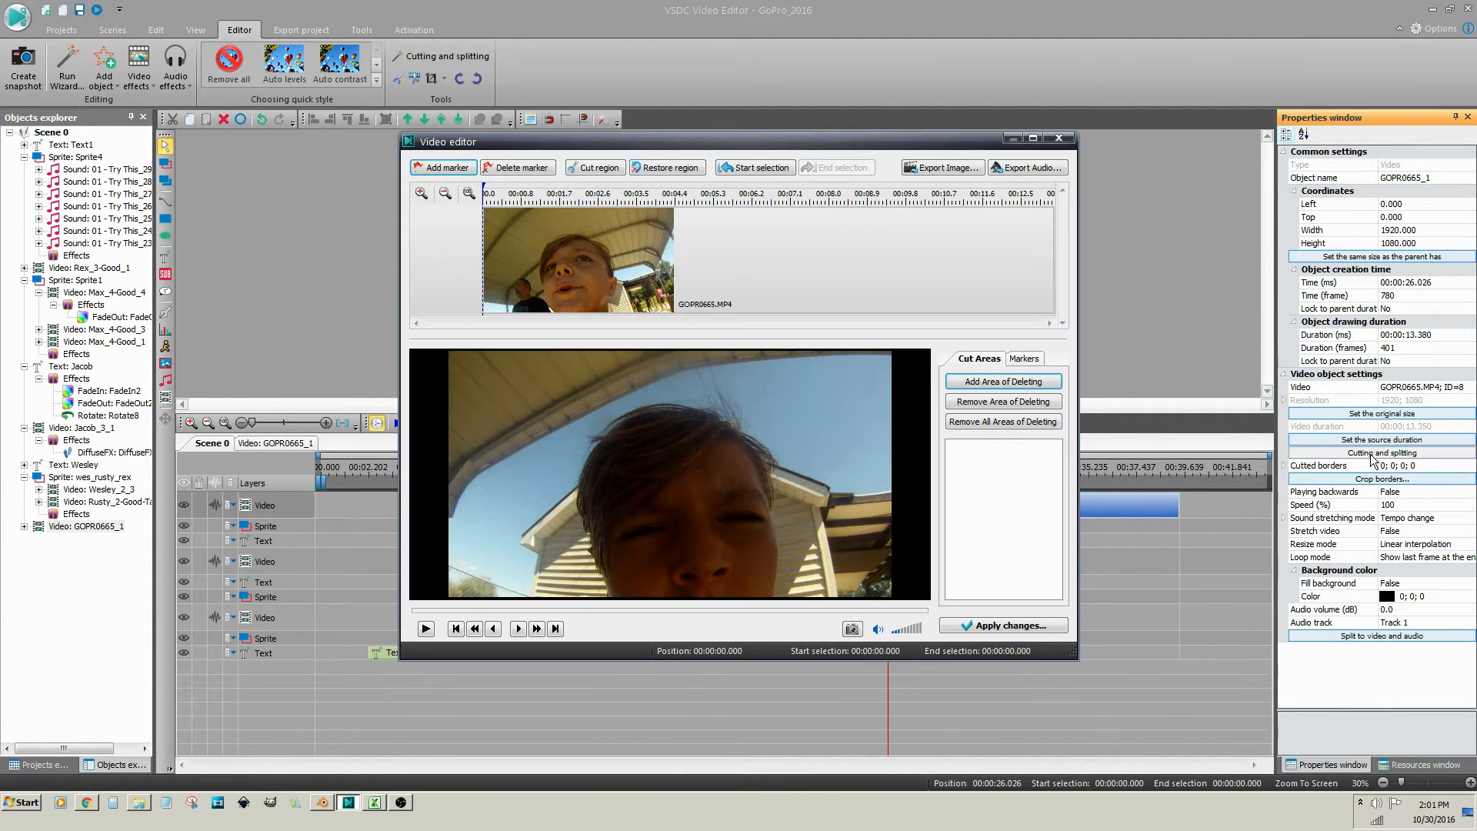
left_click(425, 628)
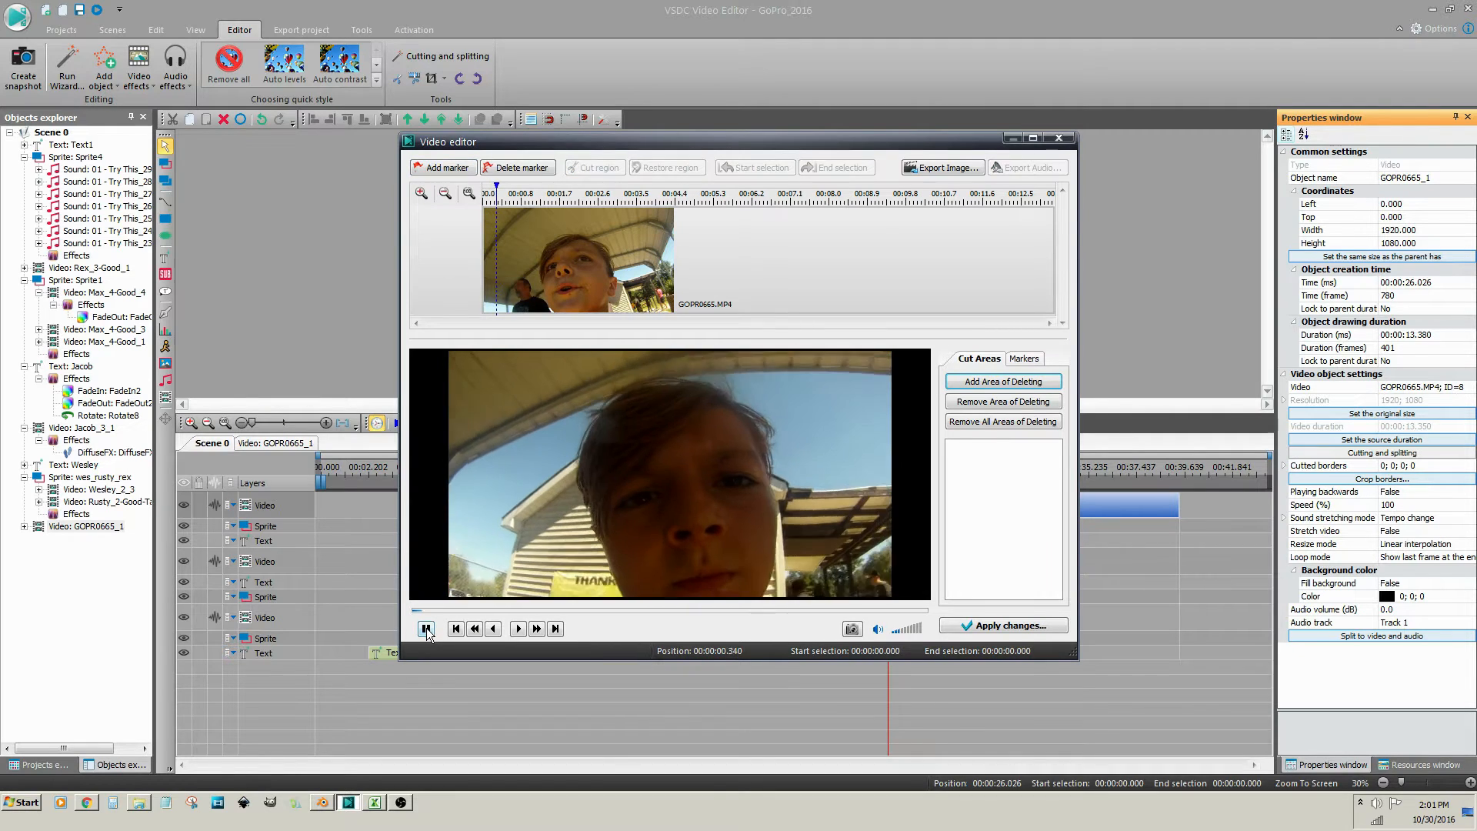
left_click(425, 628)
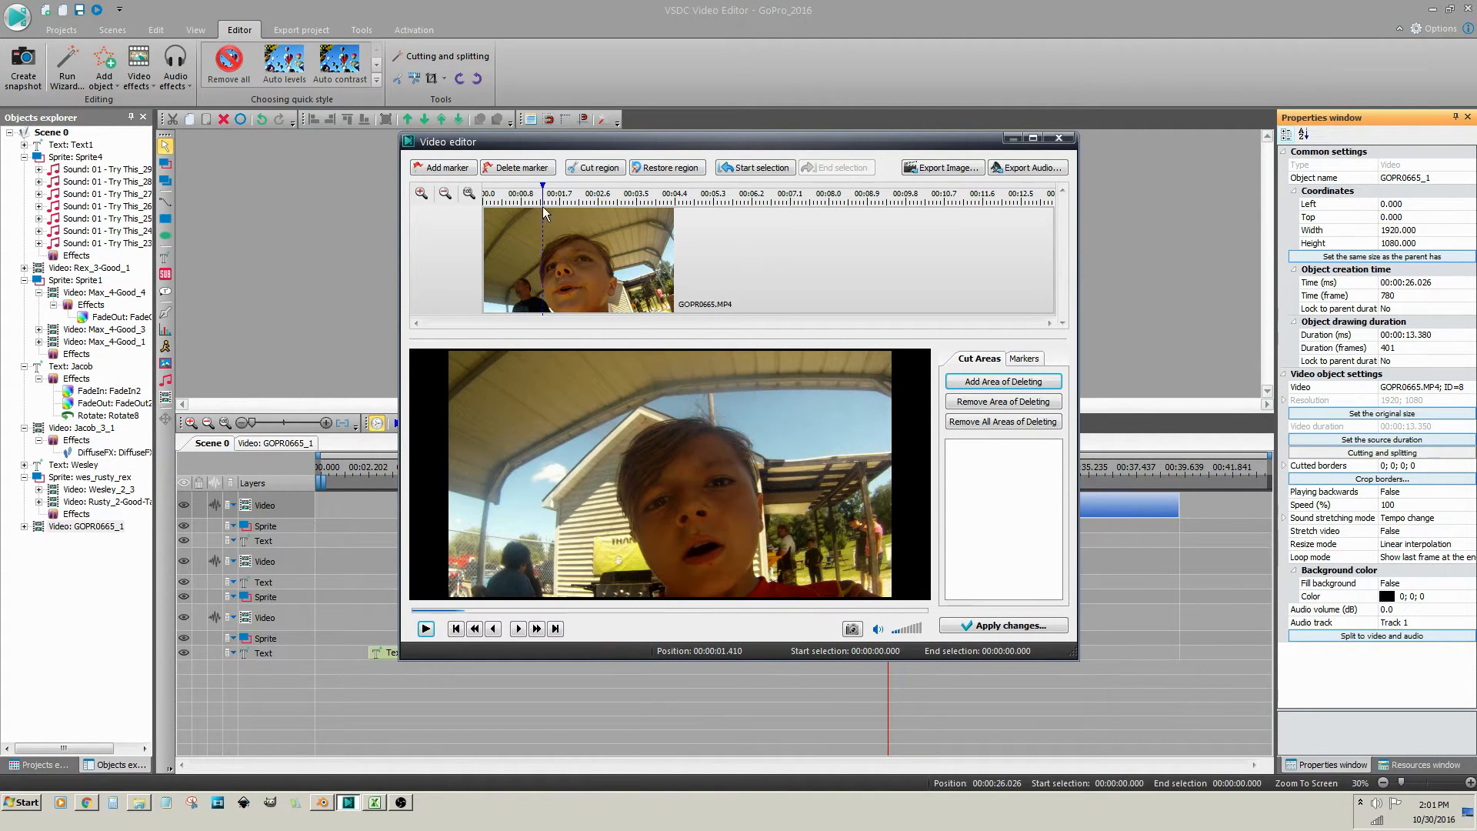
left_click(600, 167)
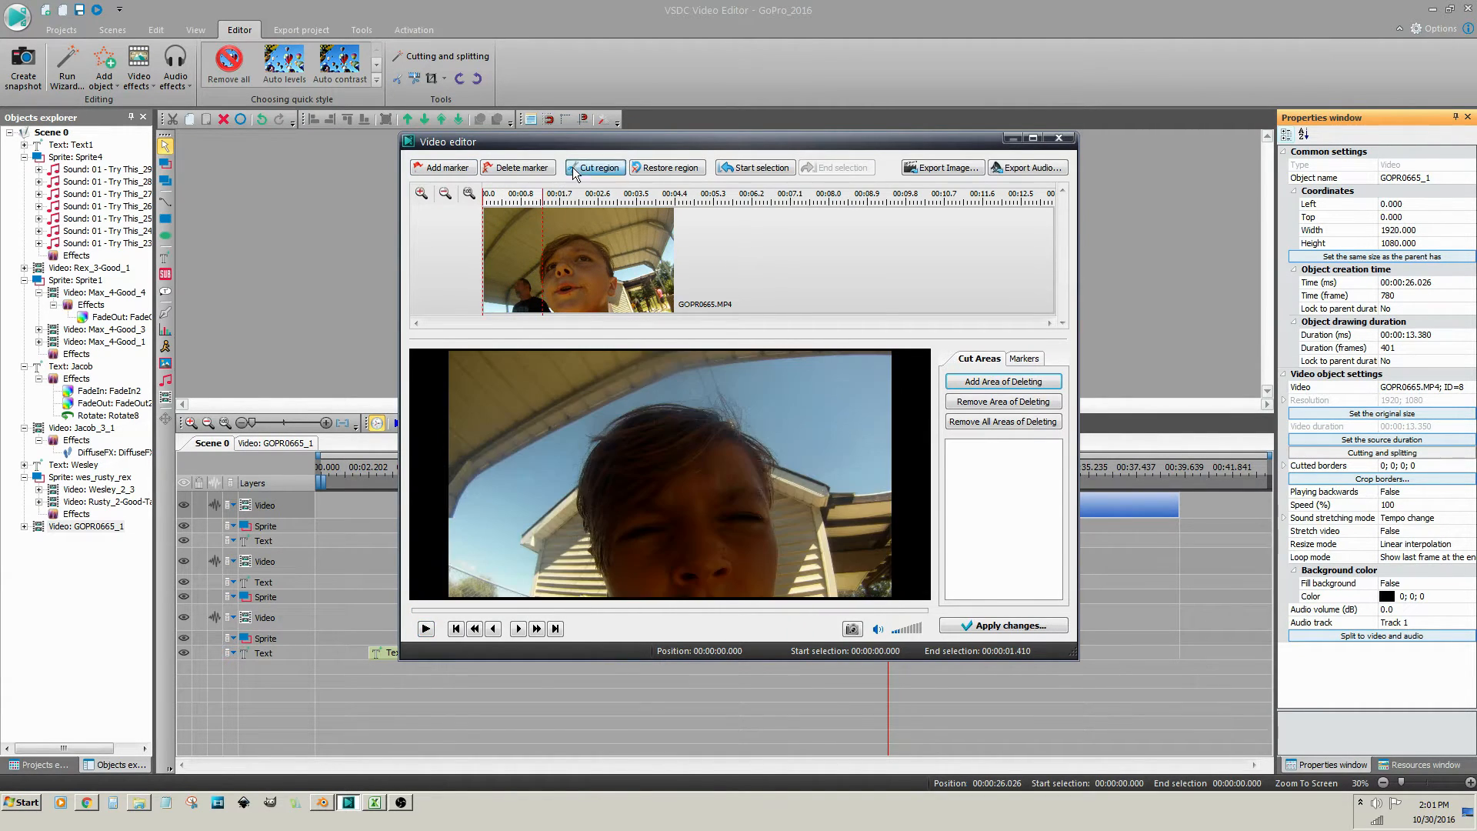
Cut 5.207–11.94 s as well and apply, accepting the 5.238 s duration
left_click(641, 192)
left_click(425, 628)
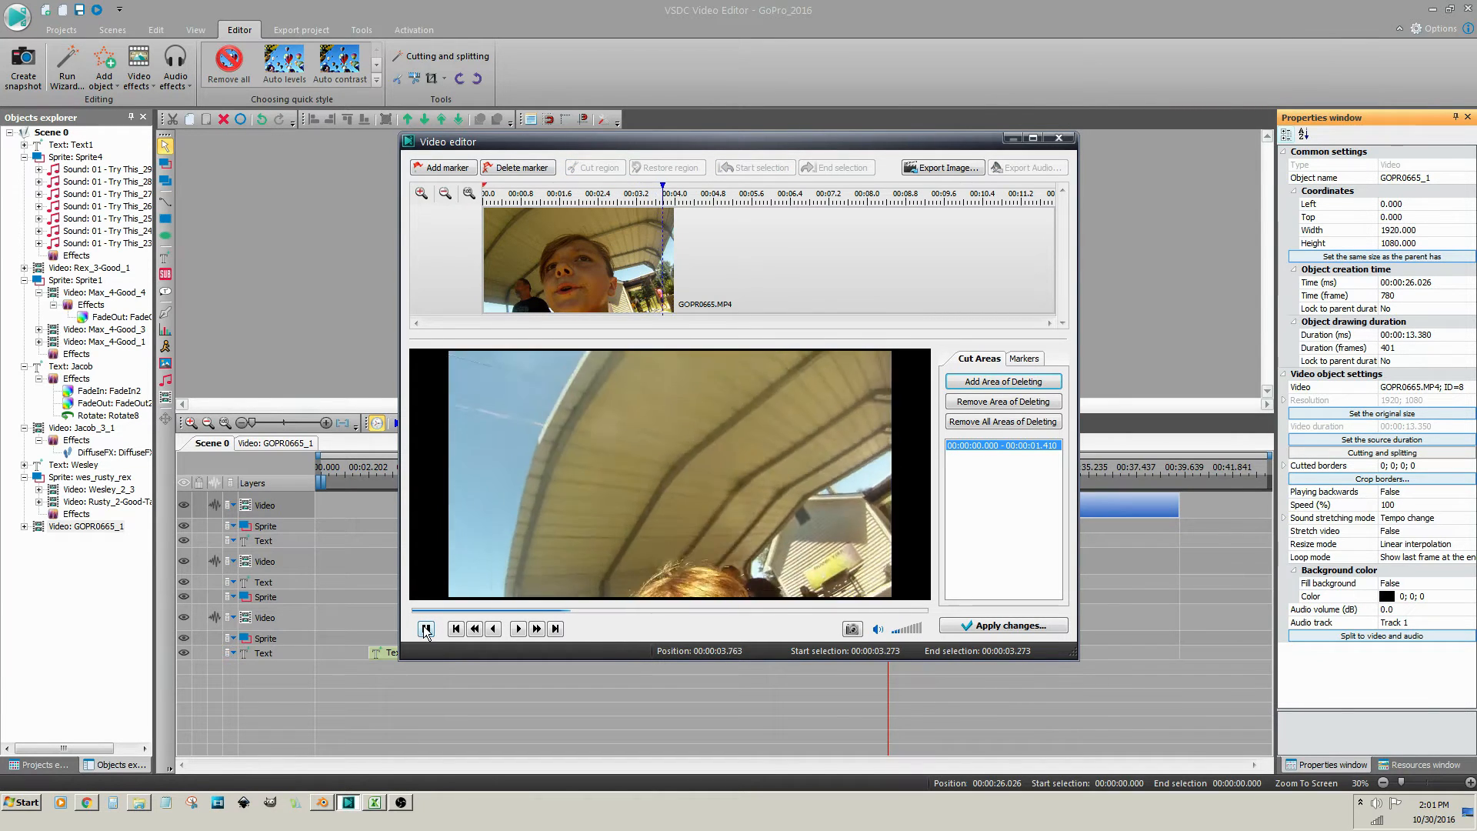
left_click(425, 628)
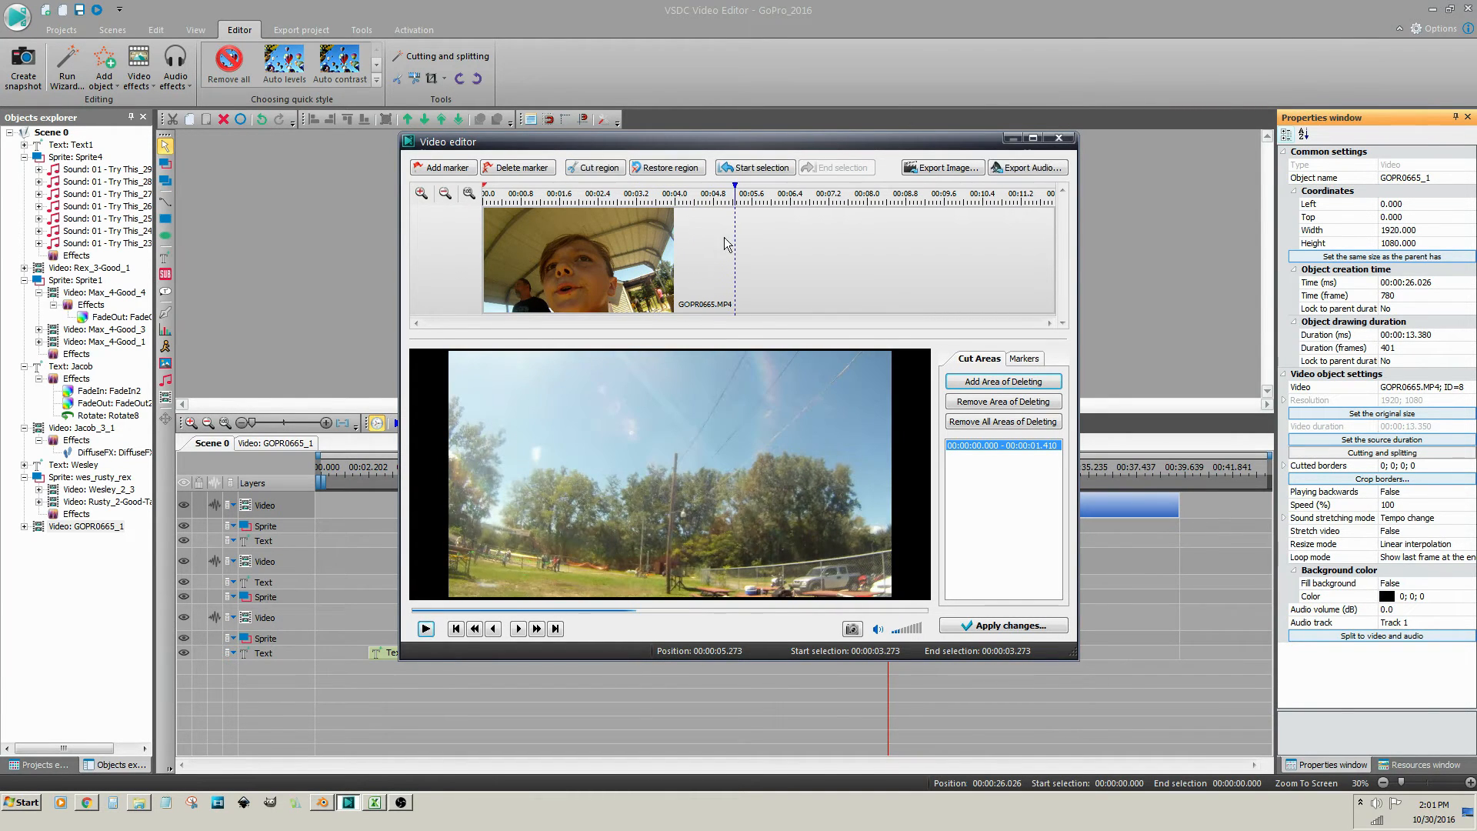
left_click(732, 197)
left_click_drag(734, 201, 1054, 201)
left_click(620, 174)
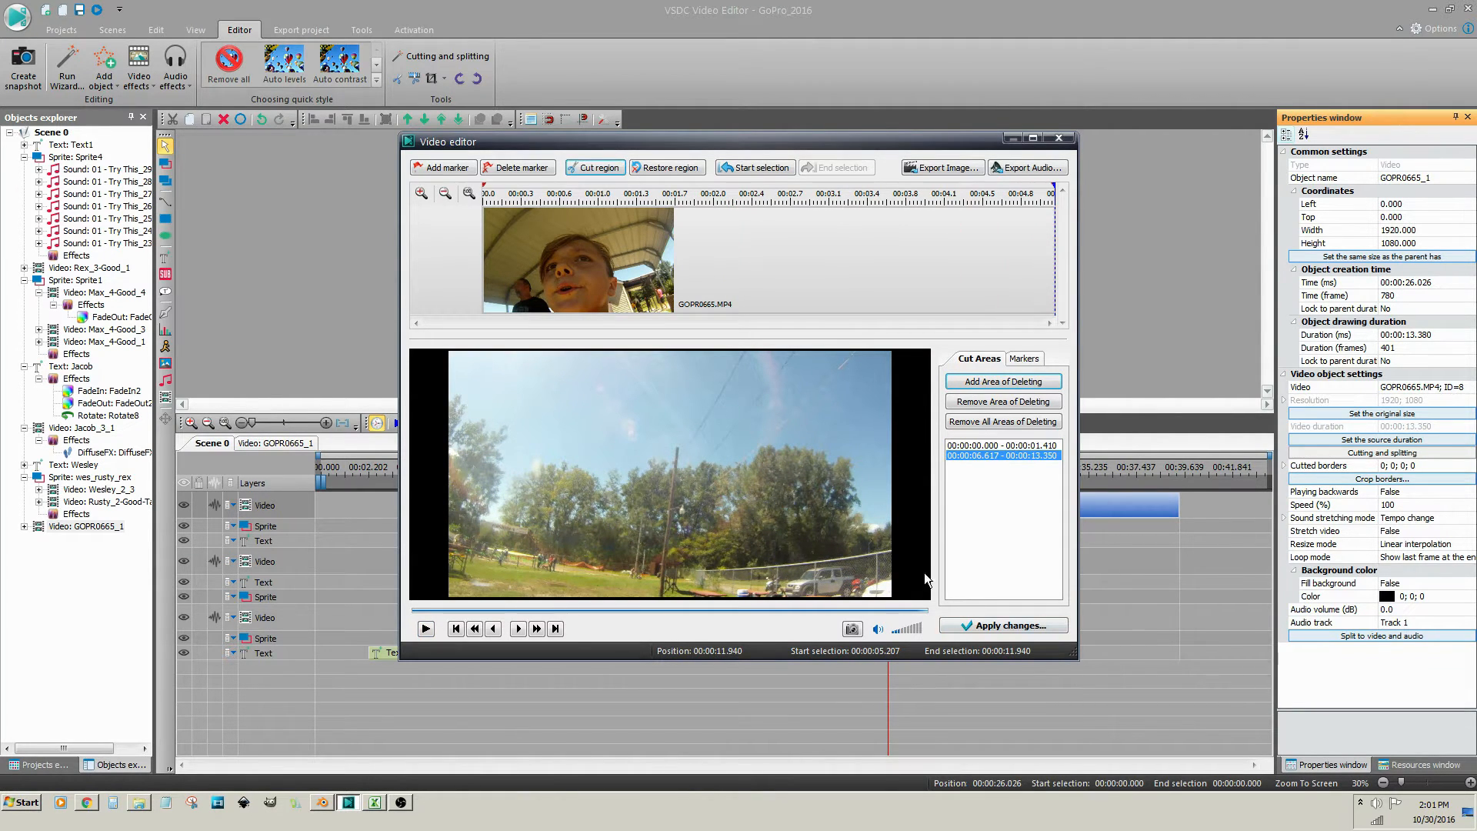
left_click(990, 627)
left_click(788, 395)
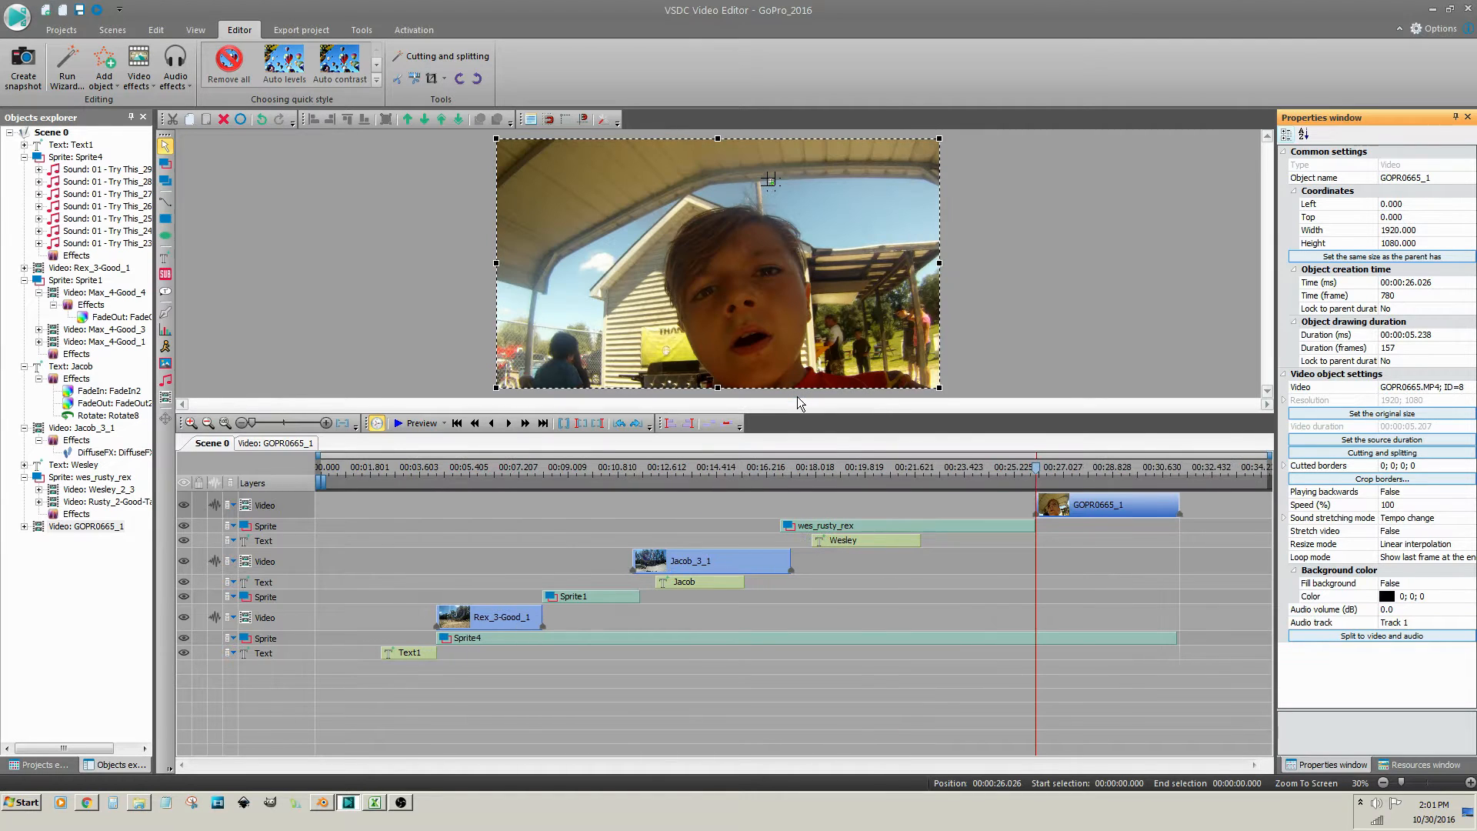
left_click(972, 475)
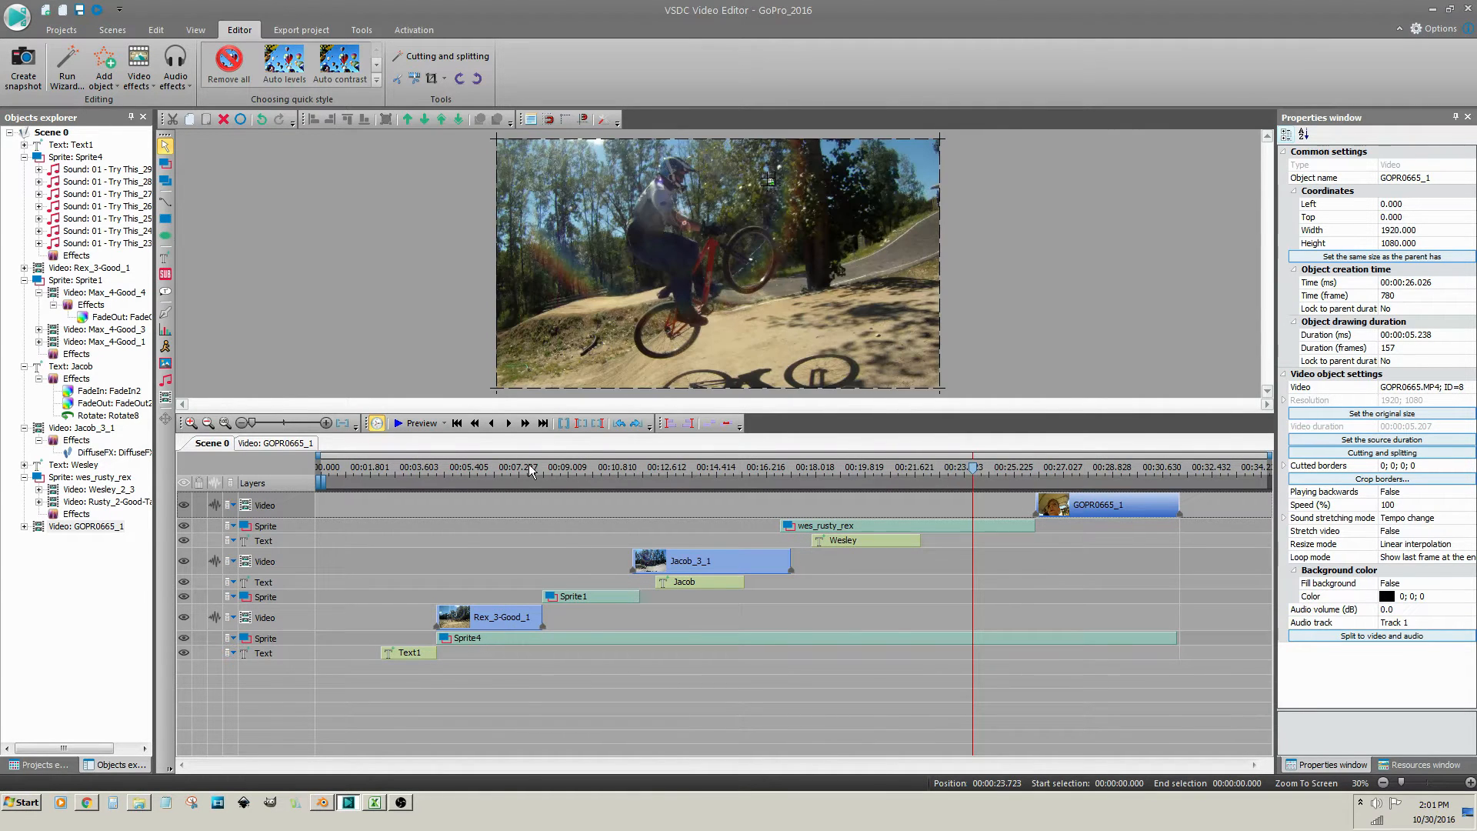
left_click(420, 425)
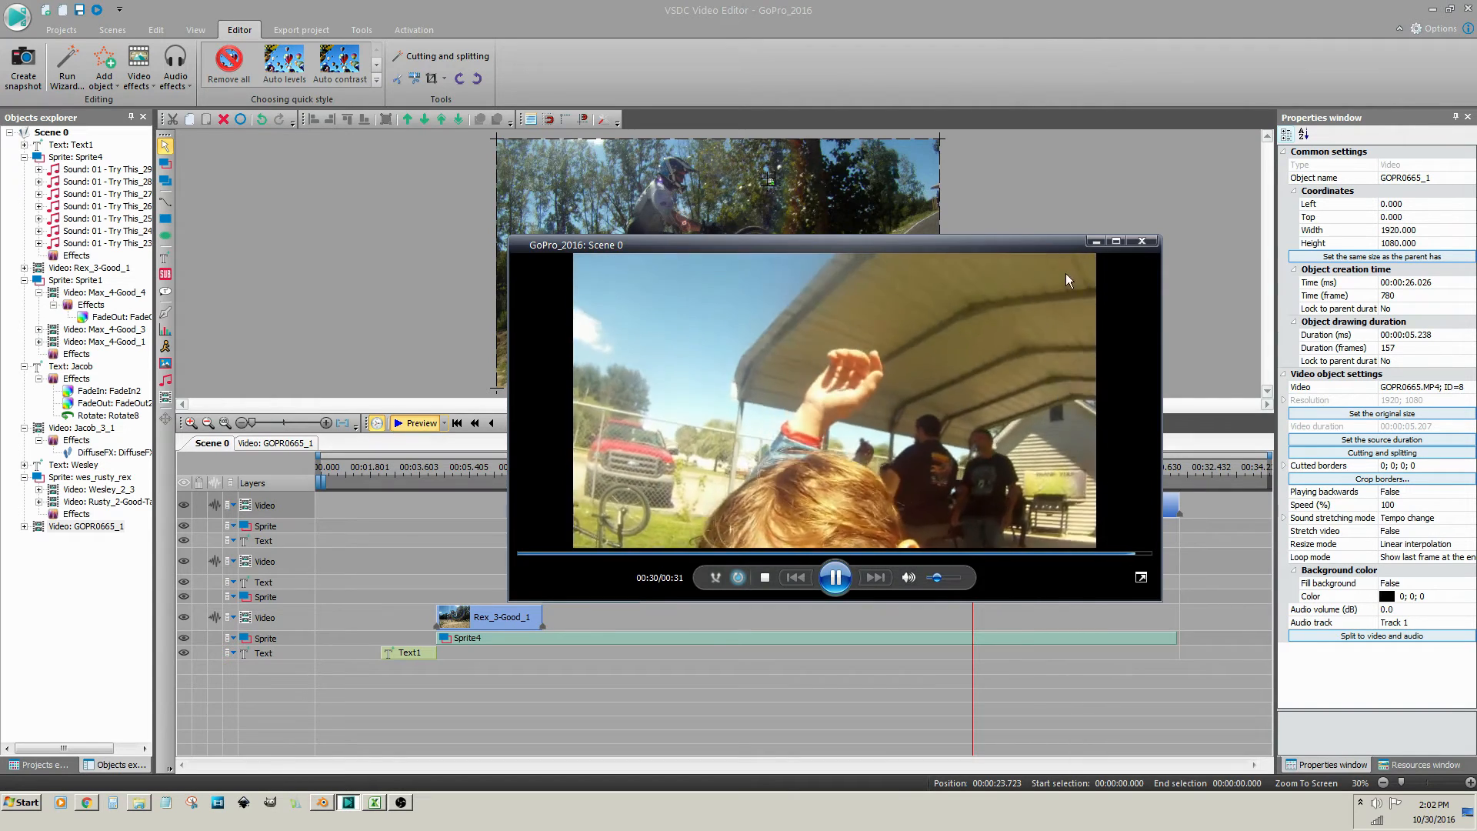
left_click(1141, 241)
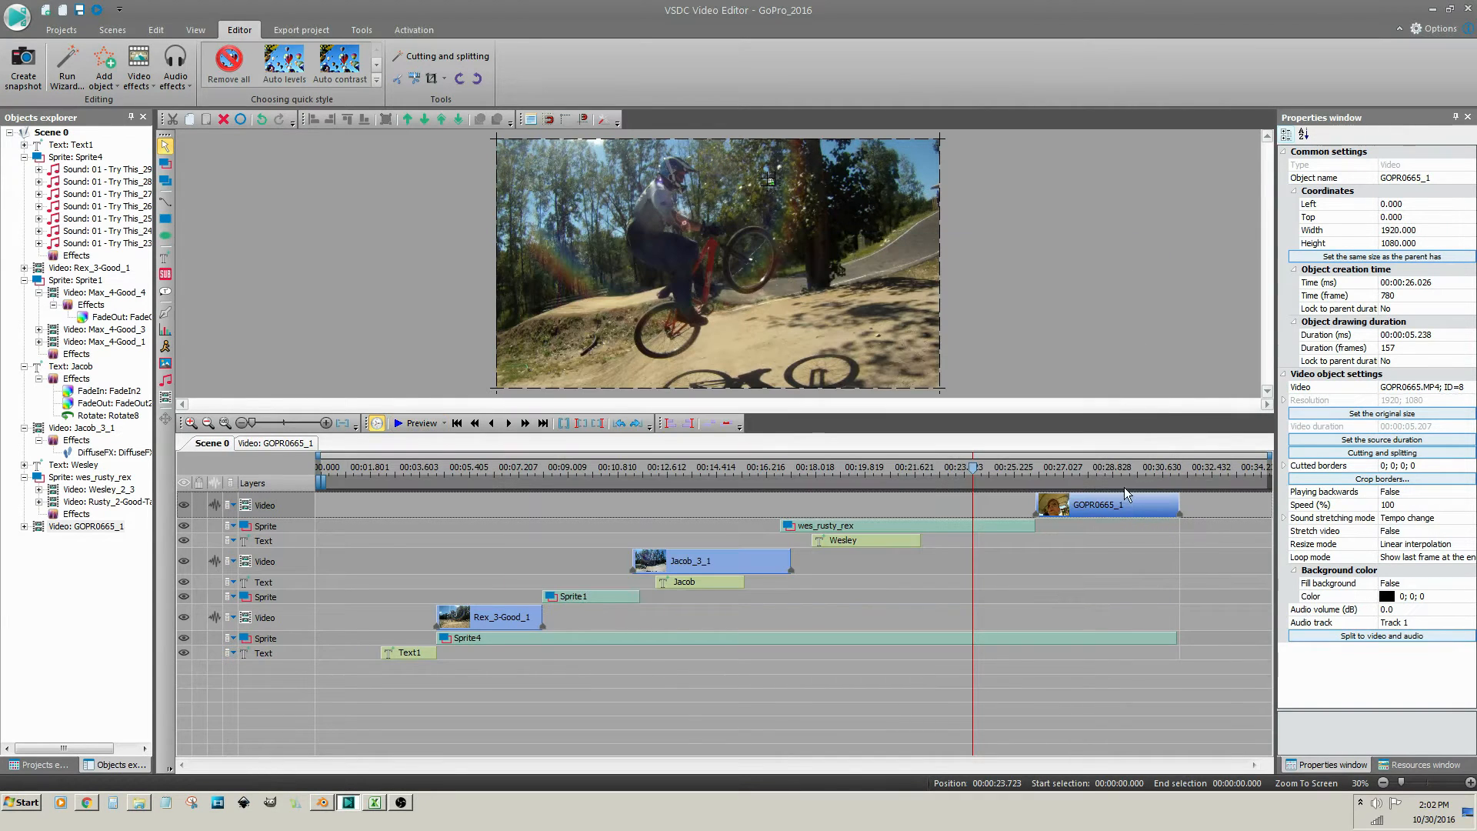
left_click(1098, 562)
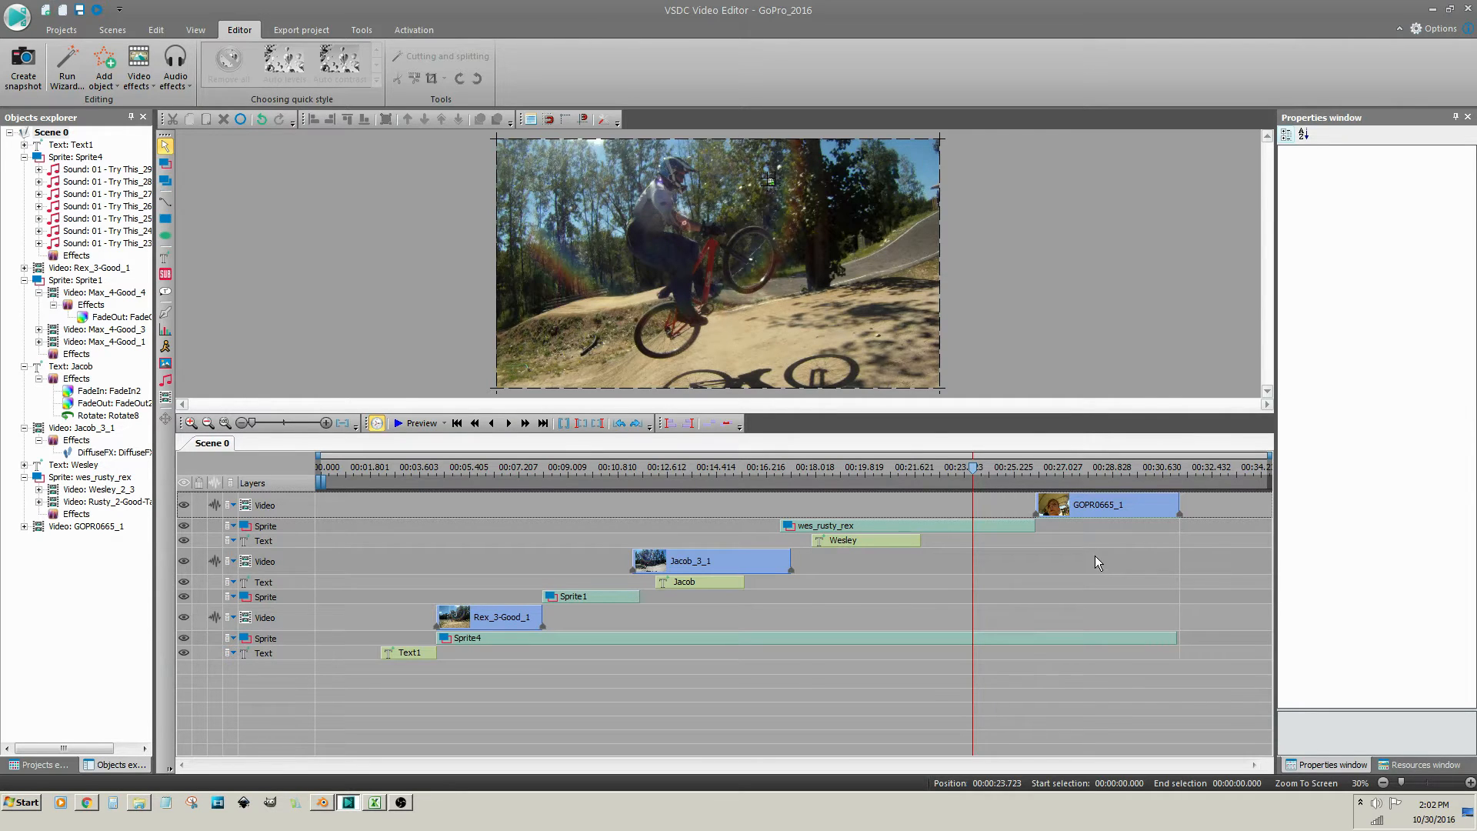
left_click(1073, 510)
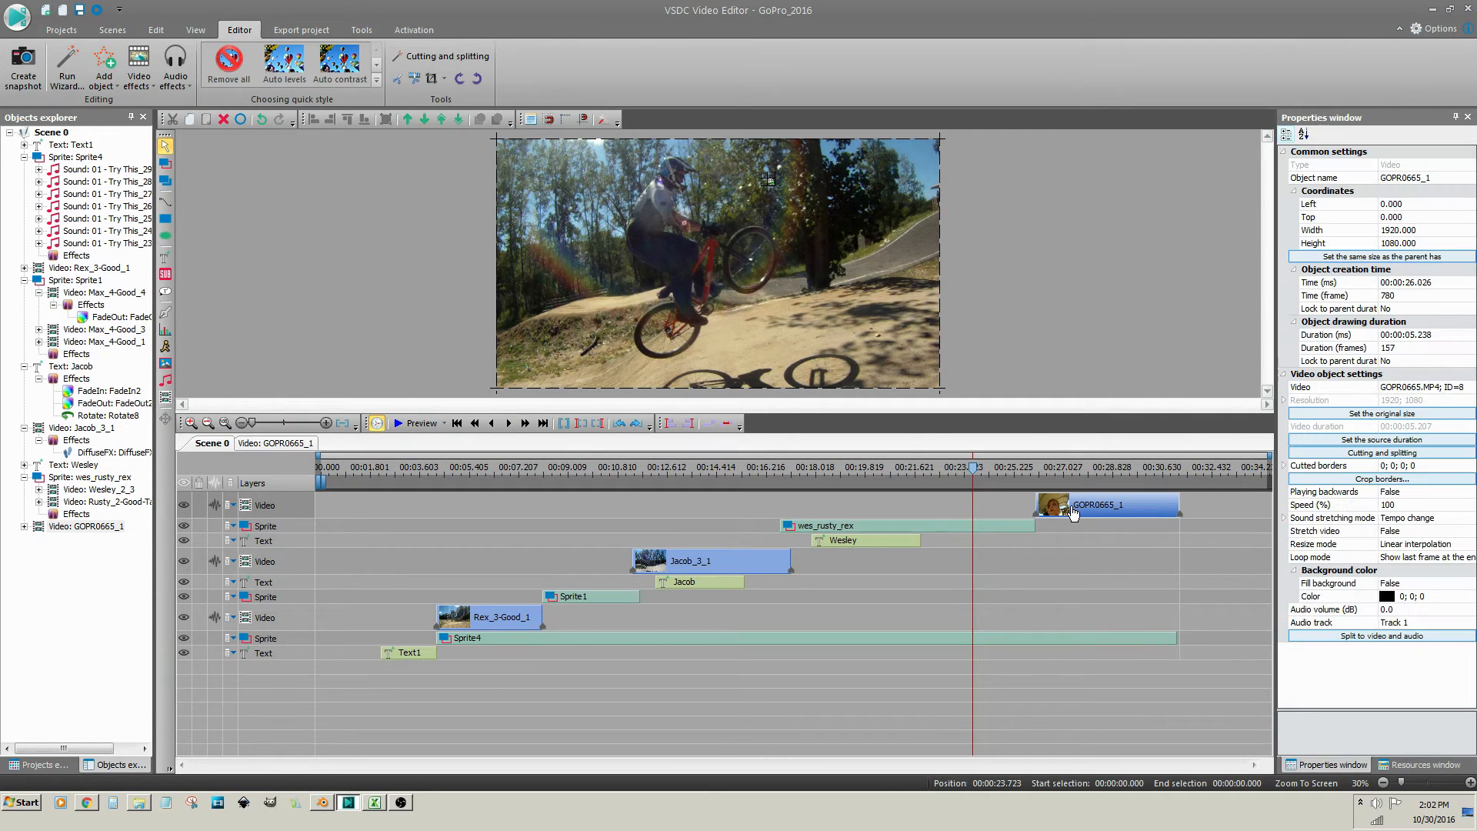
left_click(456, 423)
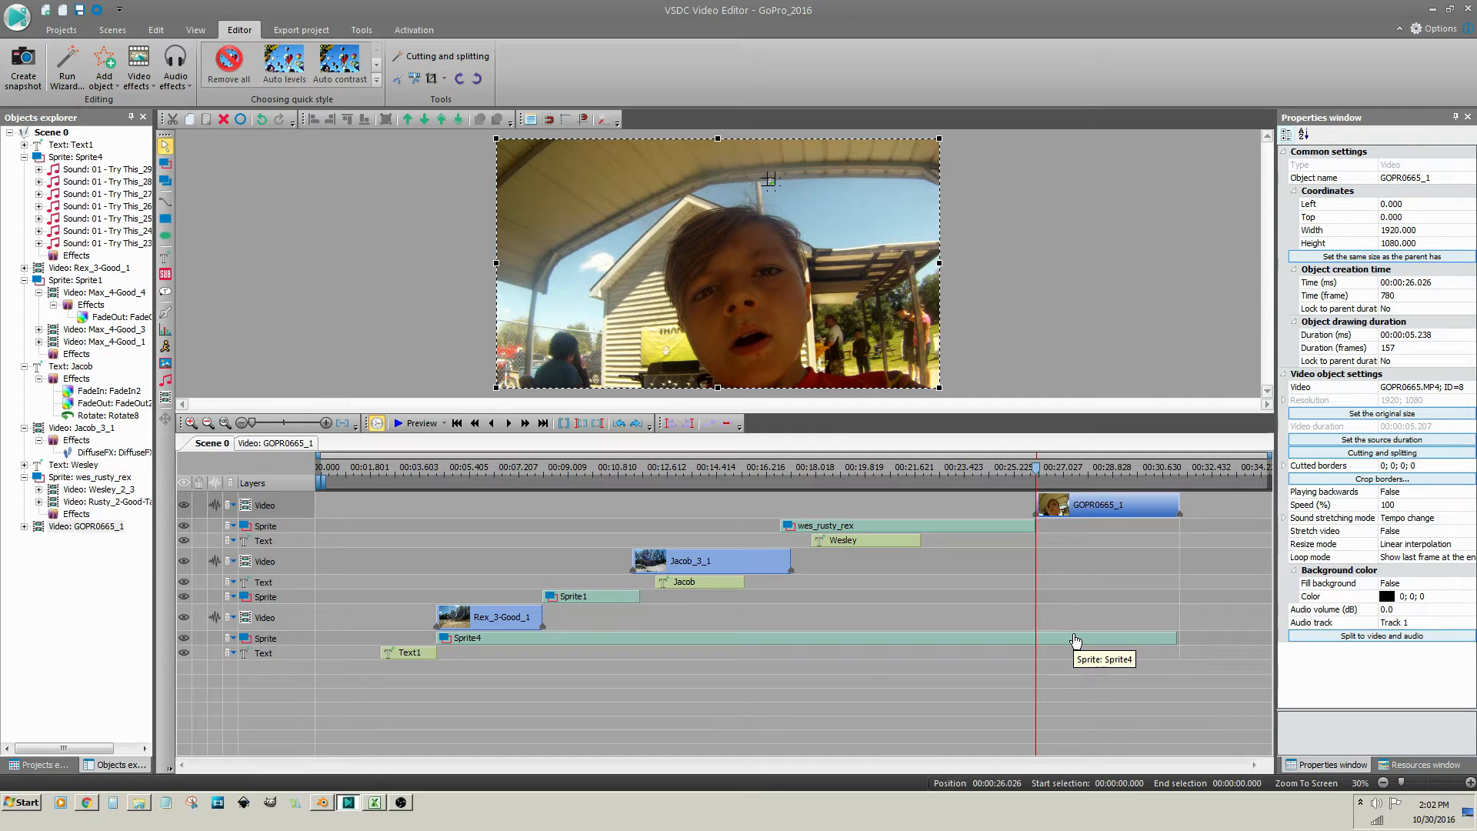
Inside Sprite4, split the Try This_29 music clip at 00:00:21.388
double_click(1075, 638)
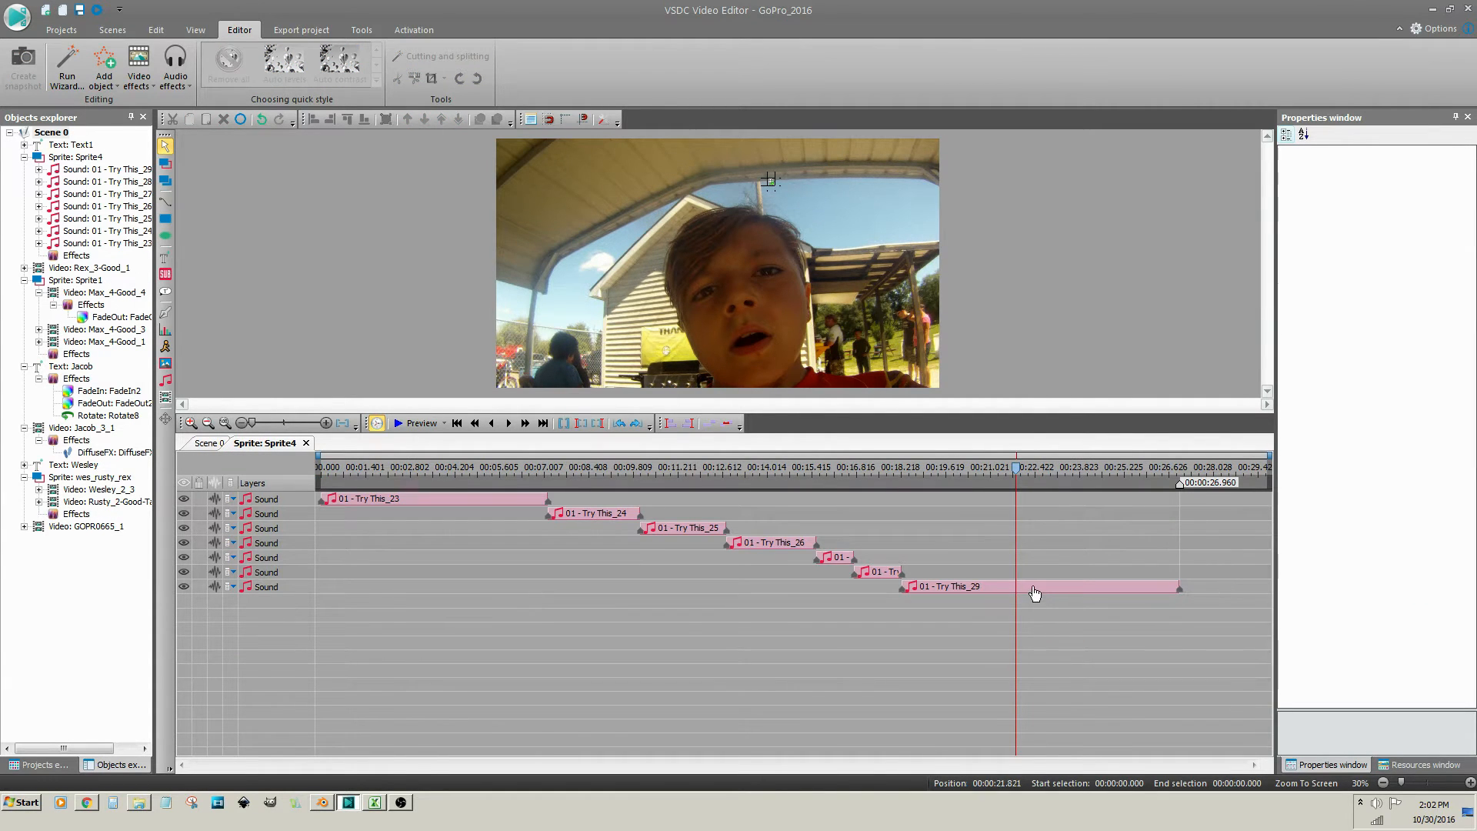
left_click(1033, 590)
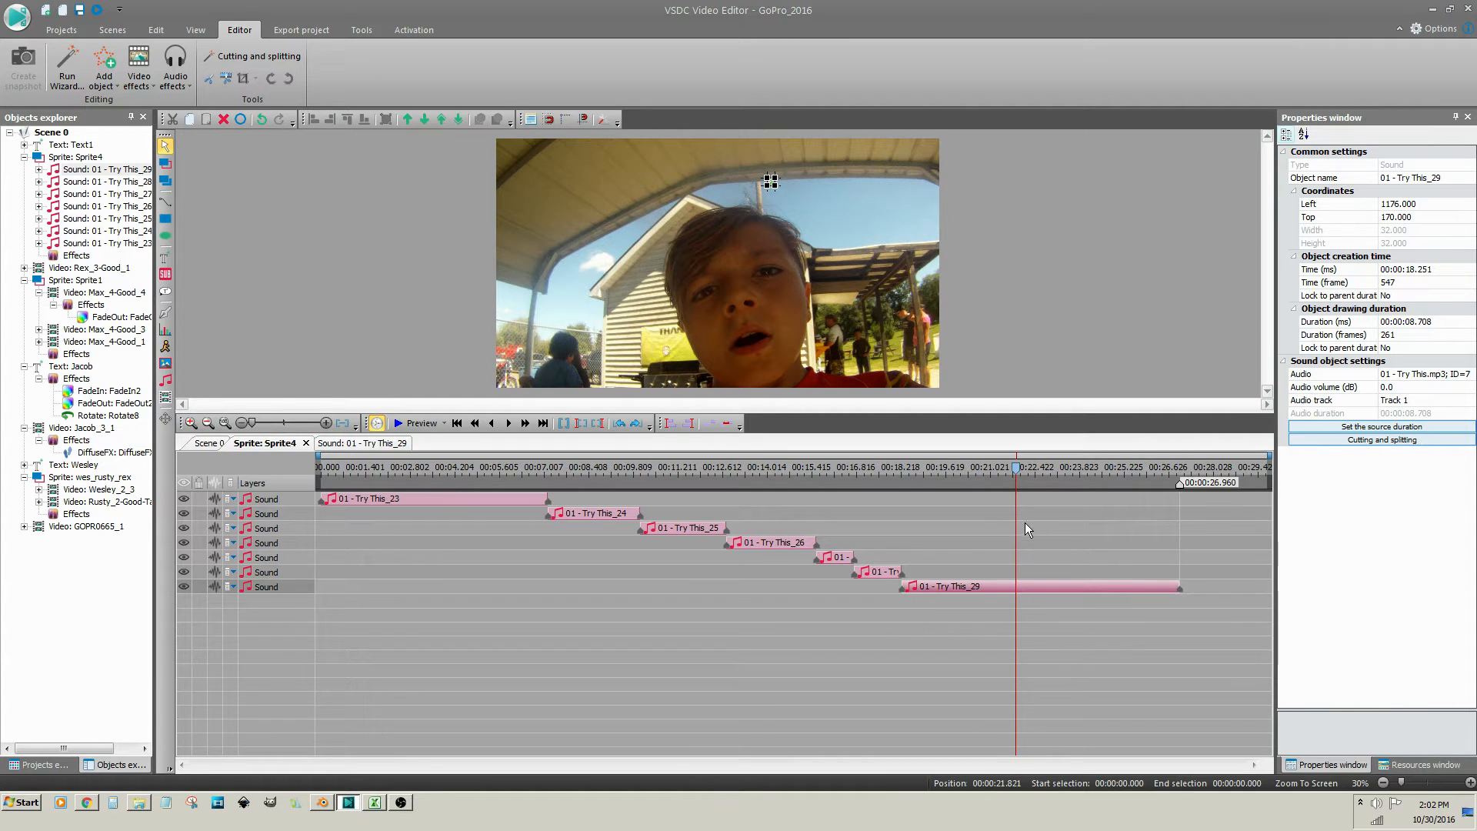
key("Left")
key("Left")
key("Left")
key("Left")
key("Left")
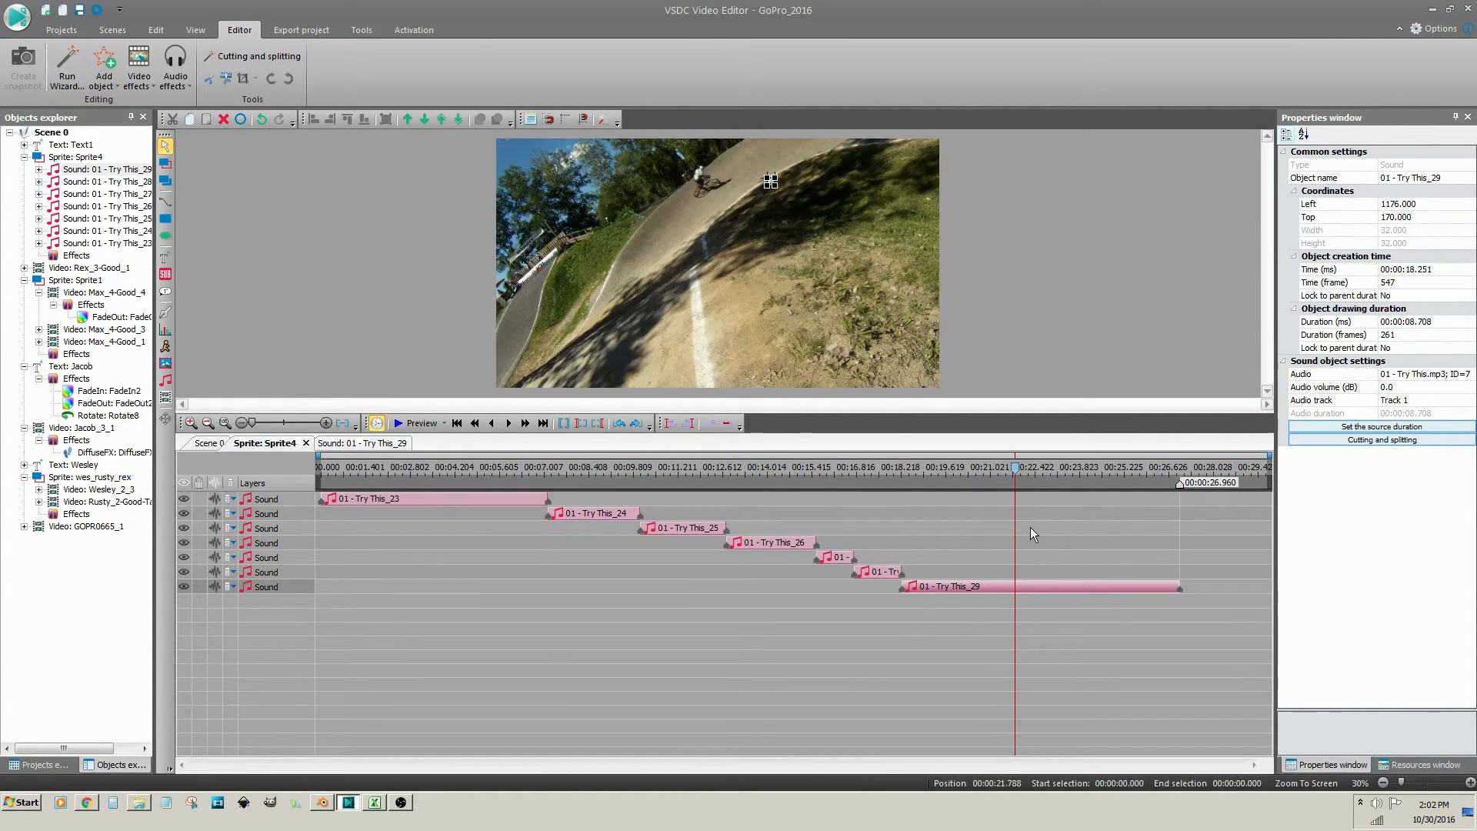
key("Left")
key("Left")
key("Left")
key("Left")
key("Left")
key("Left")
key("Left")
key("Left")
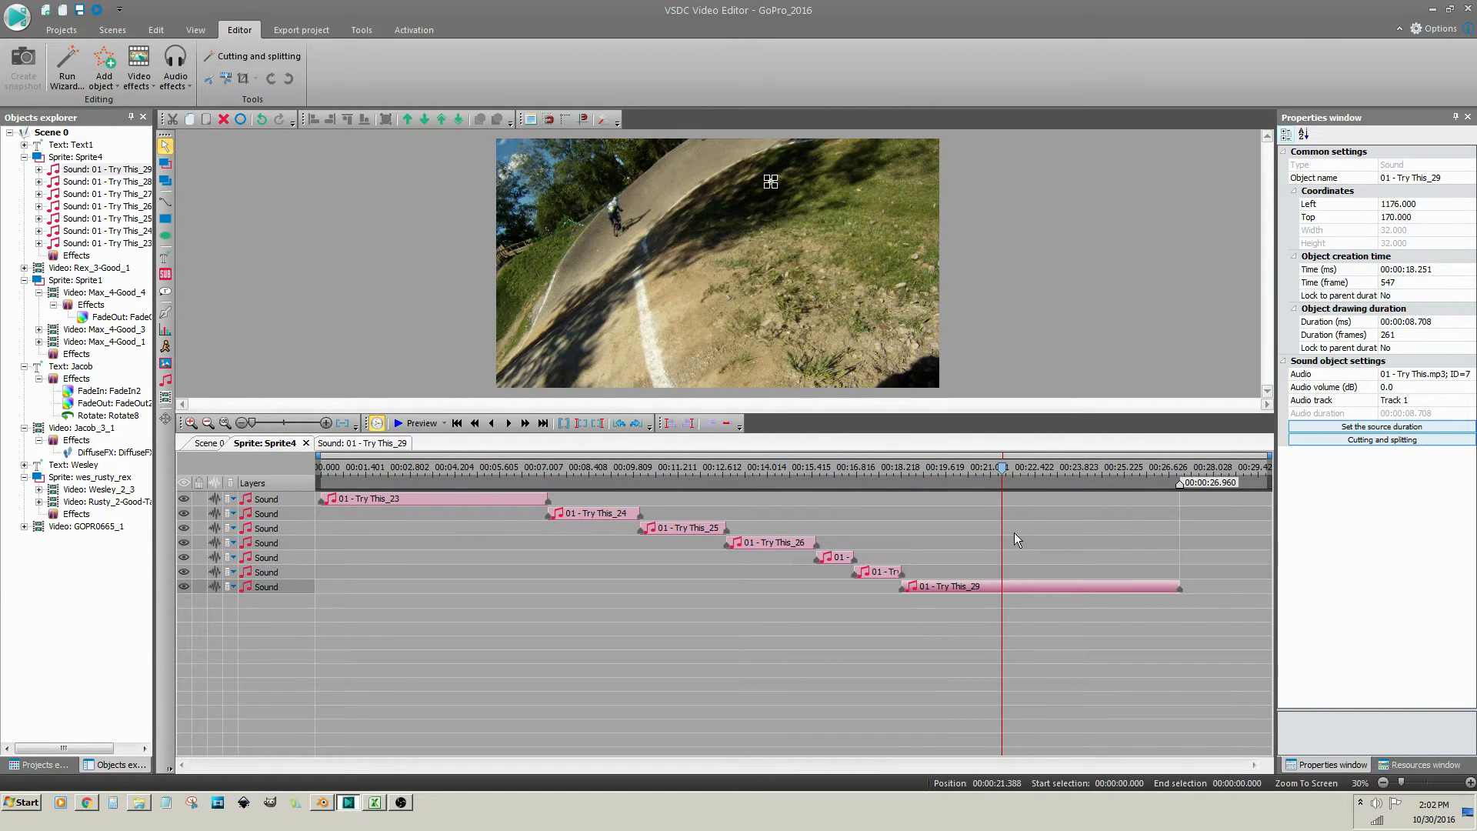
left_click(1016, 588)
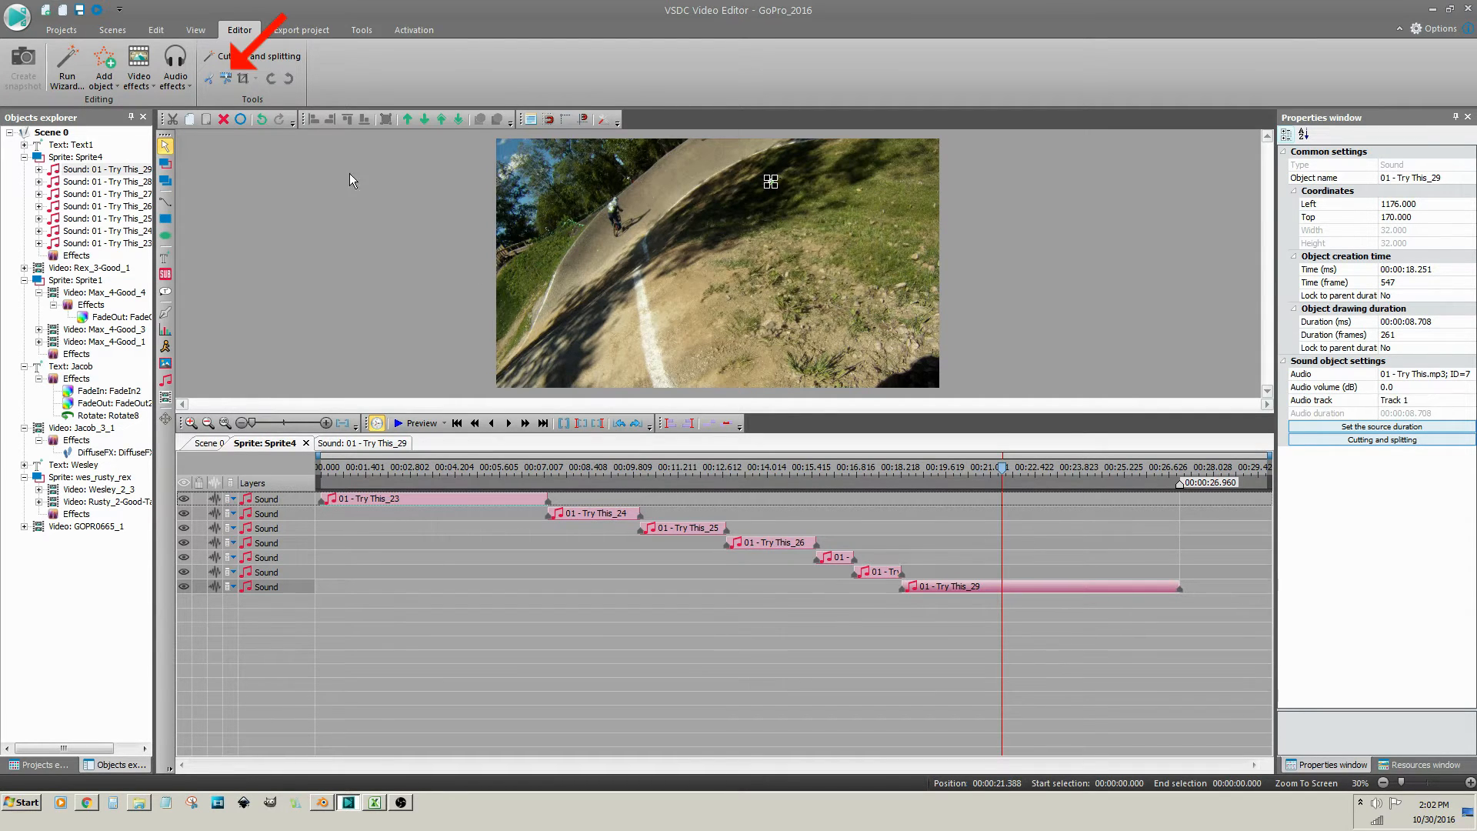
left_click(225, 80)
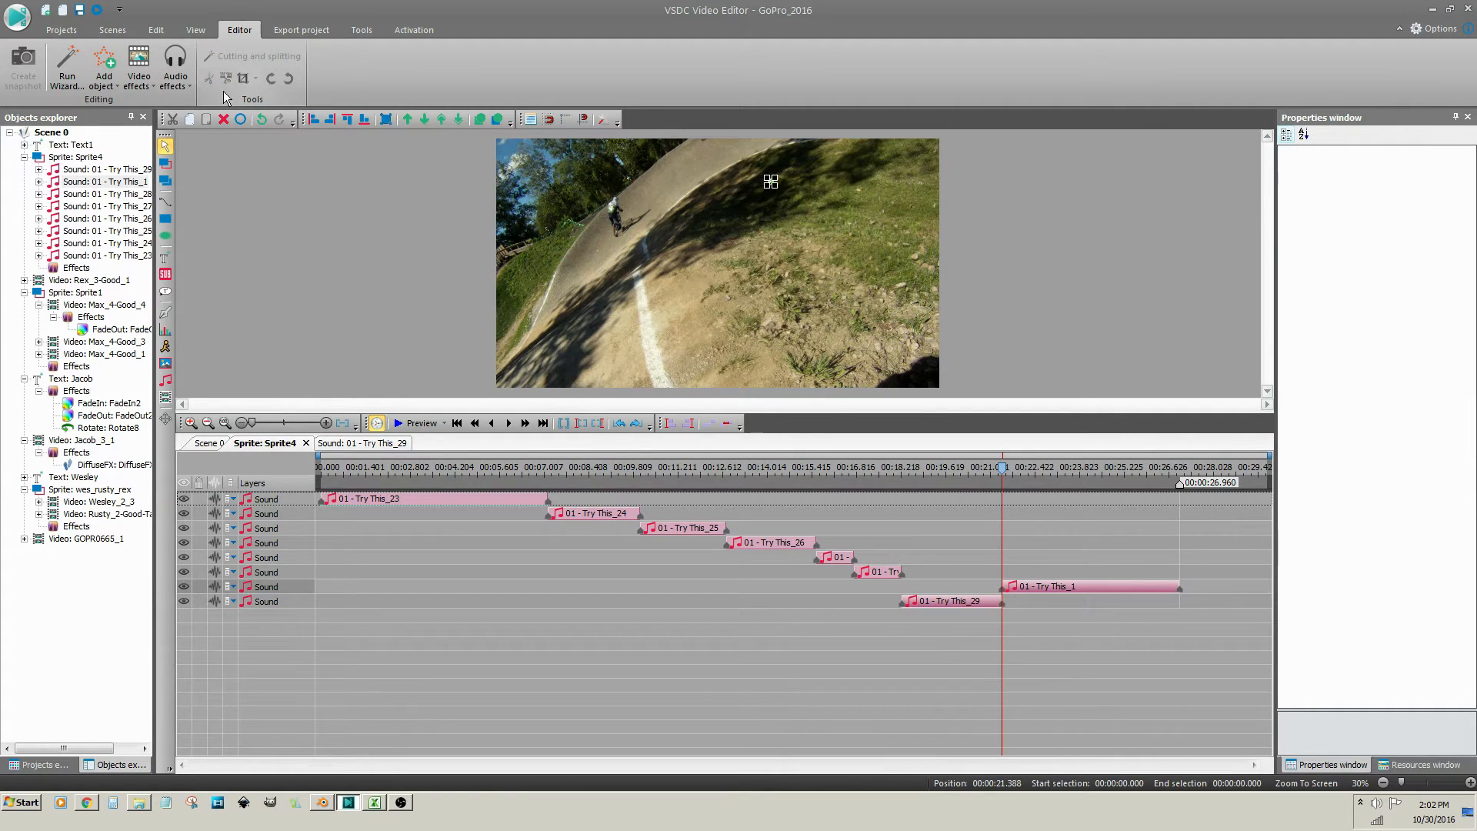
Drag the Try This_29 layer above the new Try This_1 layer
left_click(300, 602)
left_click_drag(299, 602, 301, 587)
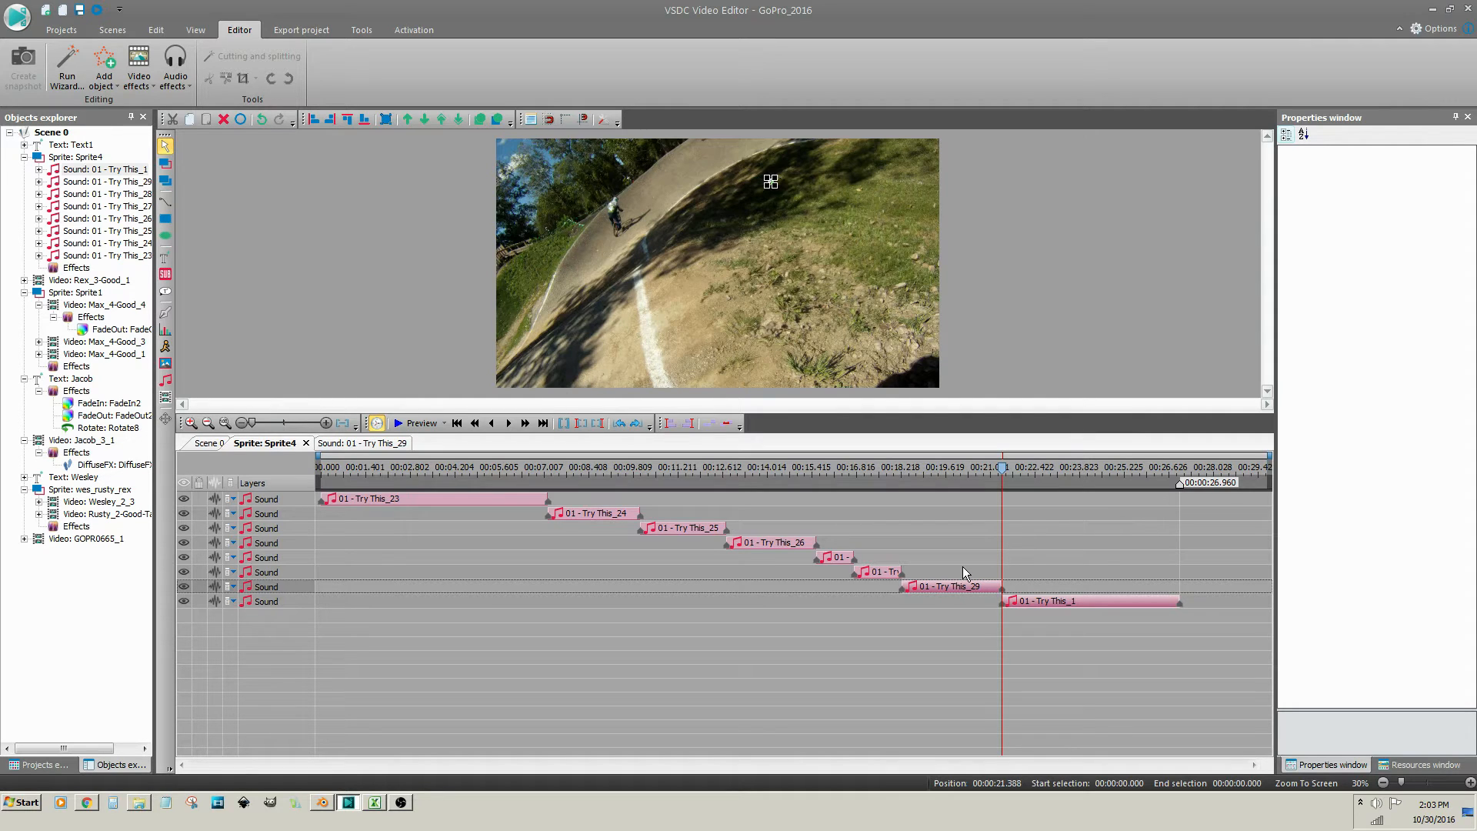
mouse_move(959, 592)
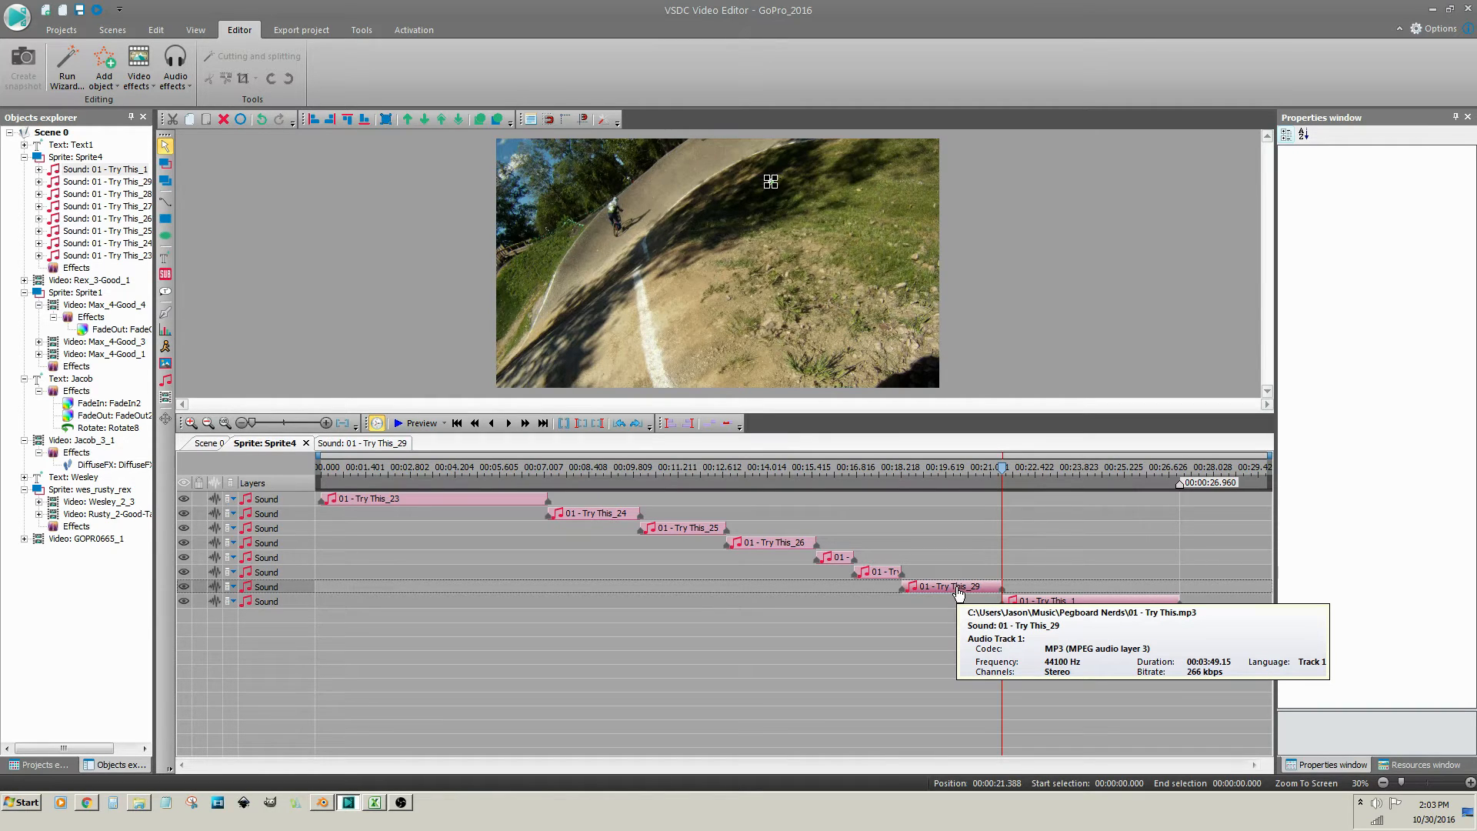
Add an Amplitude Fade Out effect to the Try This_29 clip
right_click(959, 592)
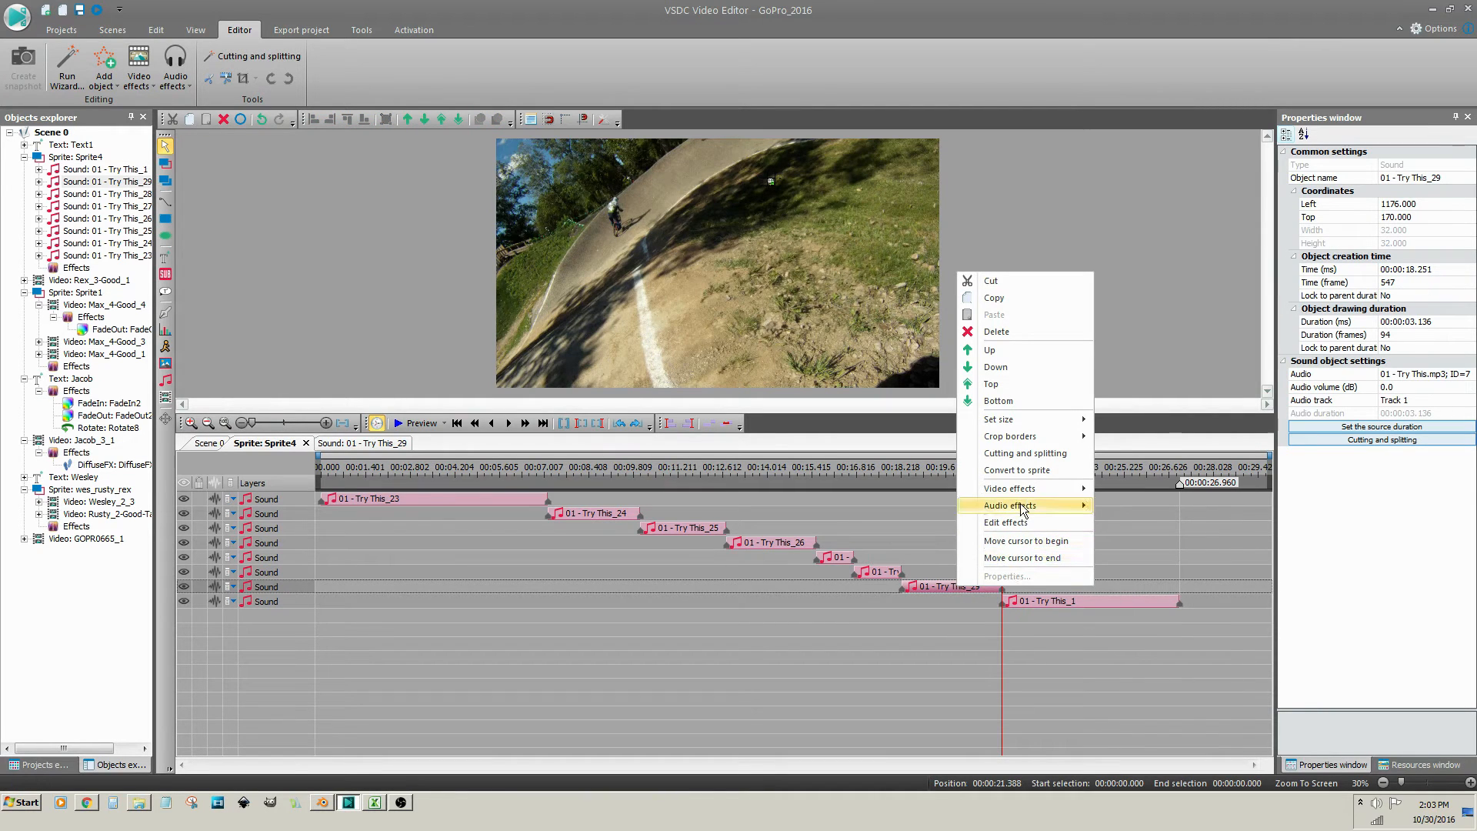
mouse_move(1023, 510)
mouse_move(1115, 509)
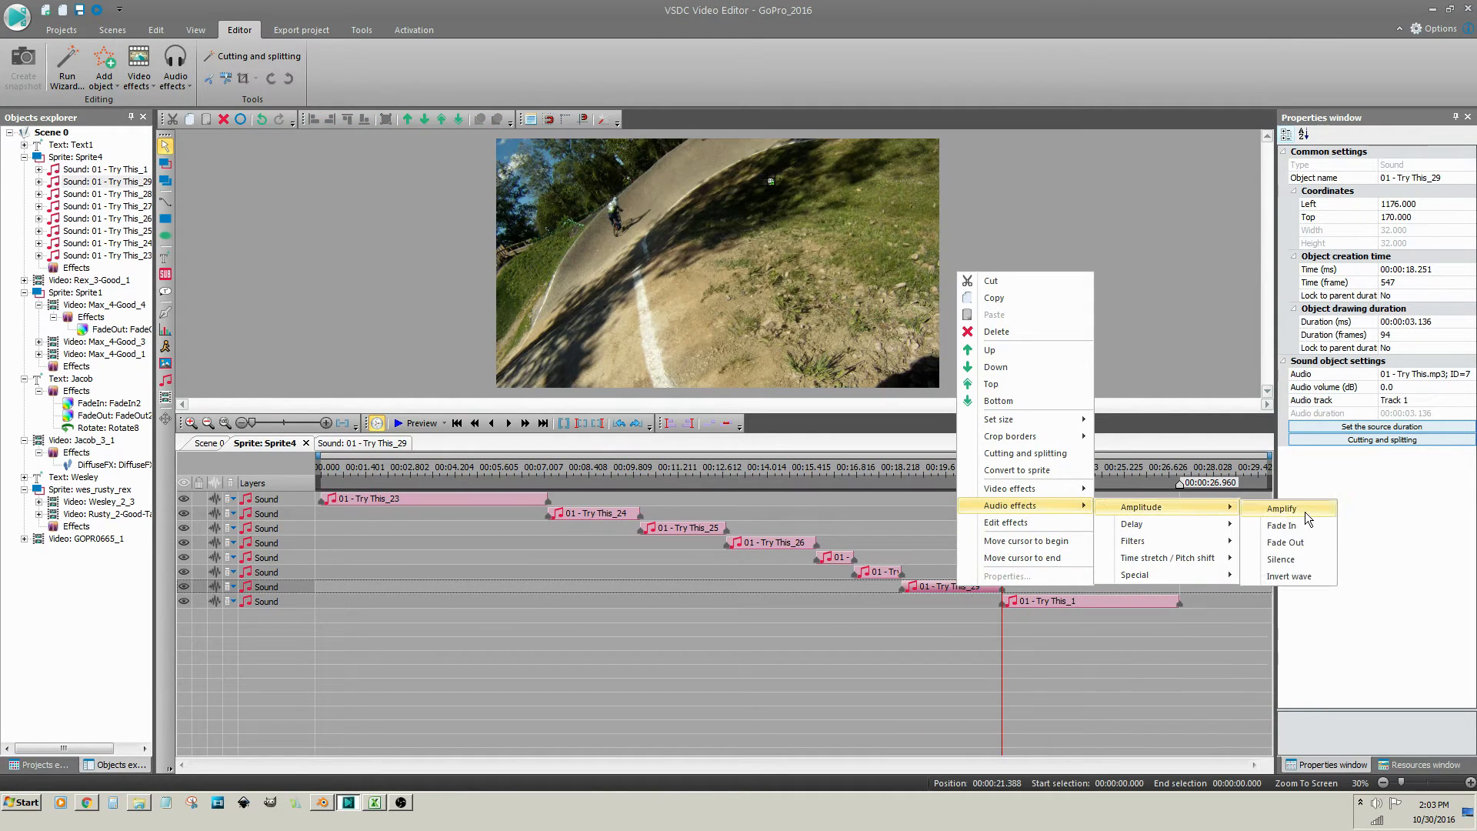
left_click(1285, 543)
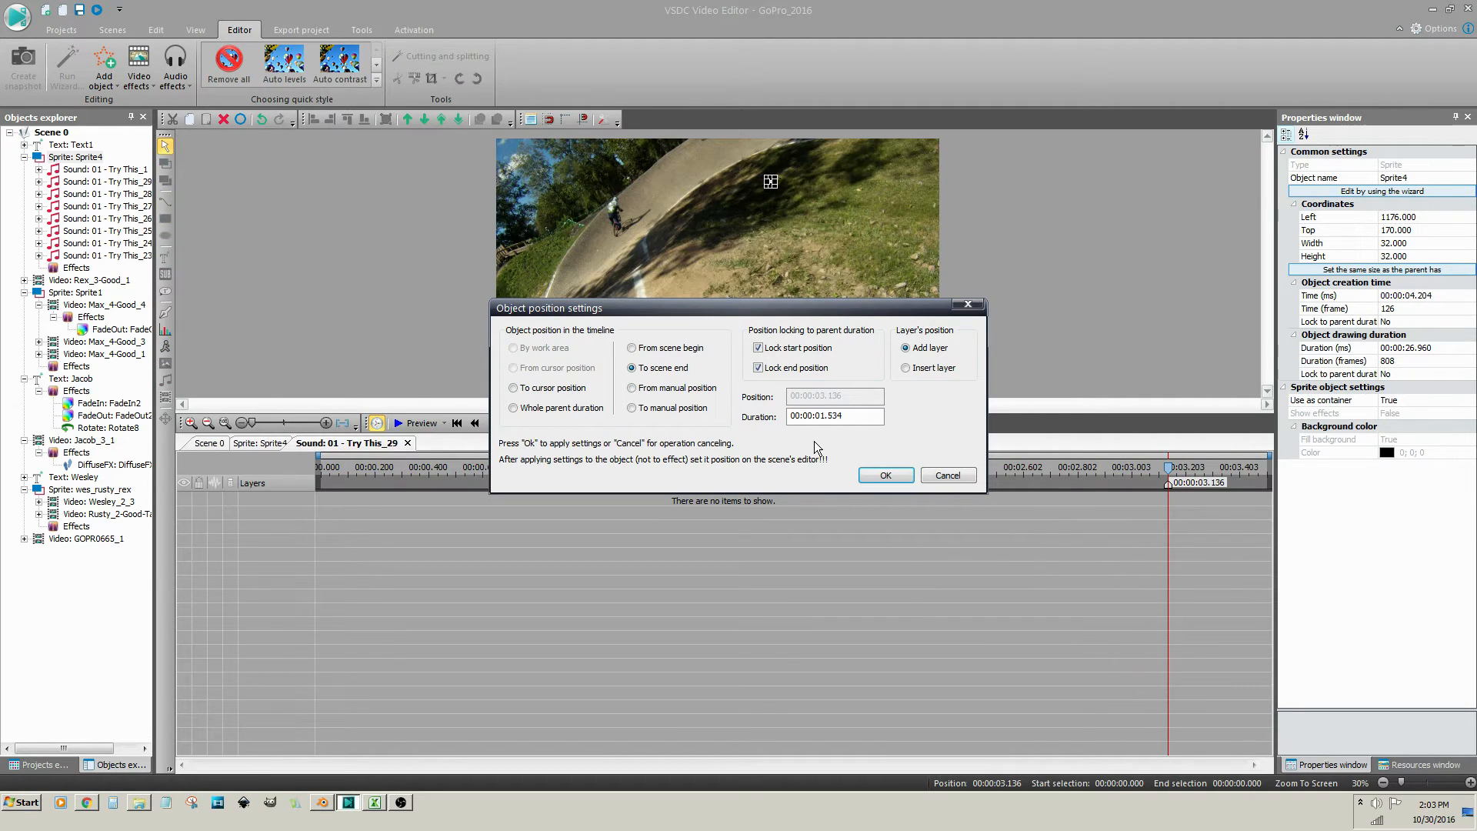
left_click(885, 475)
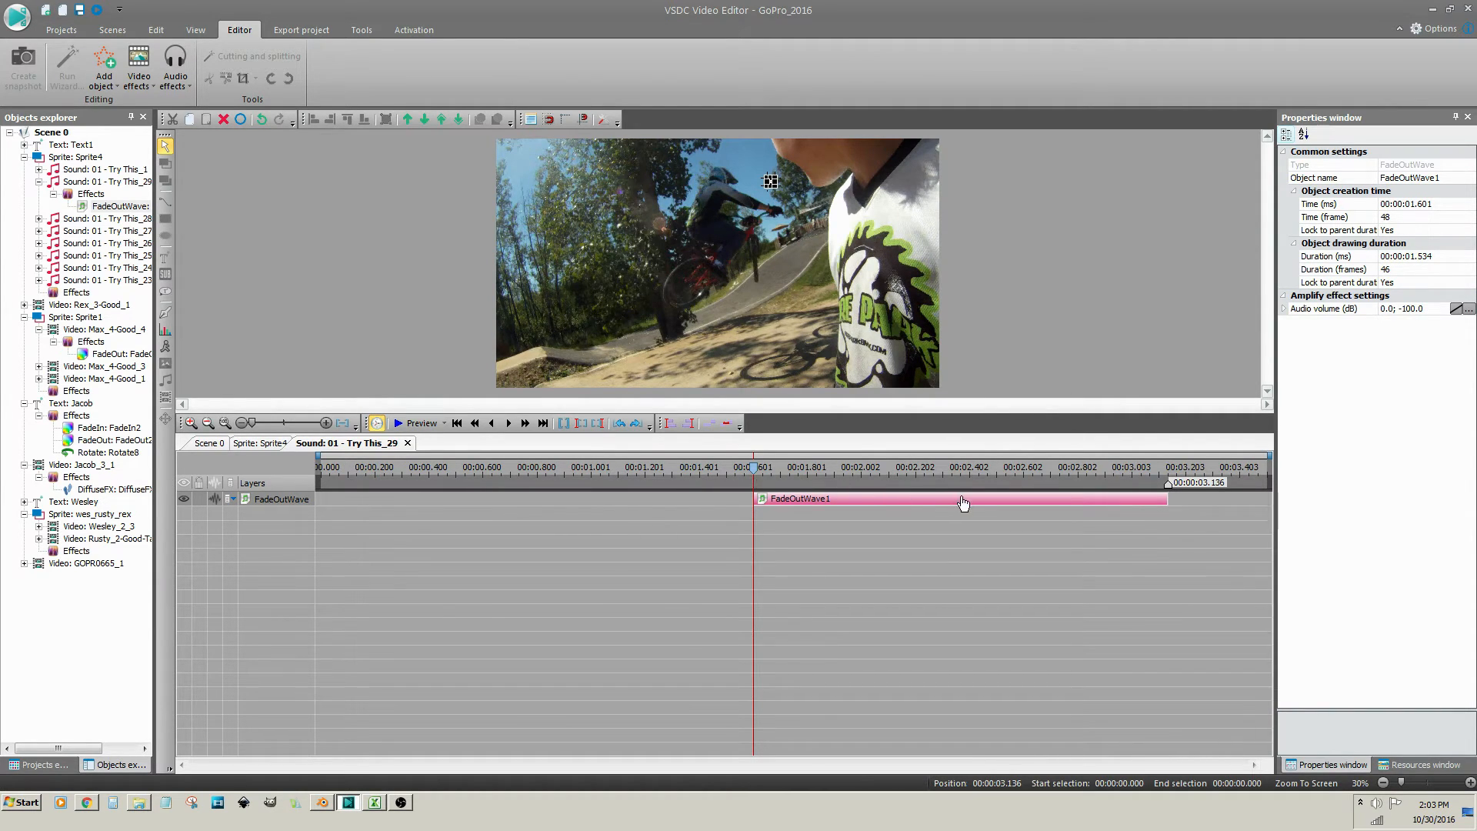
Set the FadeOutWave1 audio volume range to 0.0 down to -20.0 dB
left_click(963, 503)
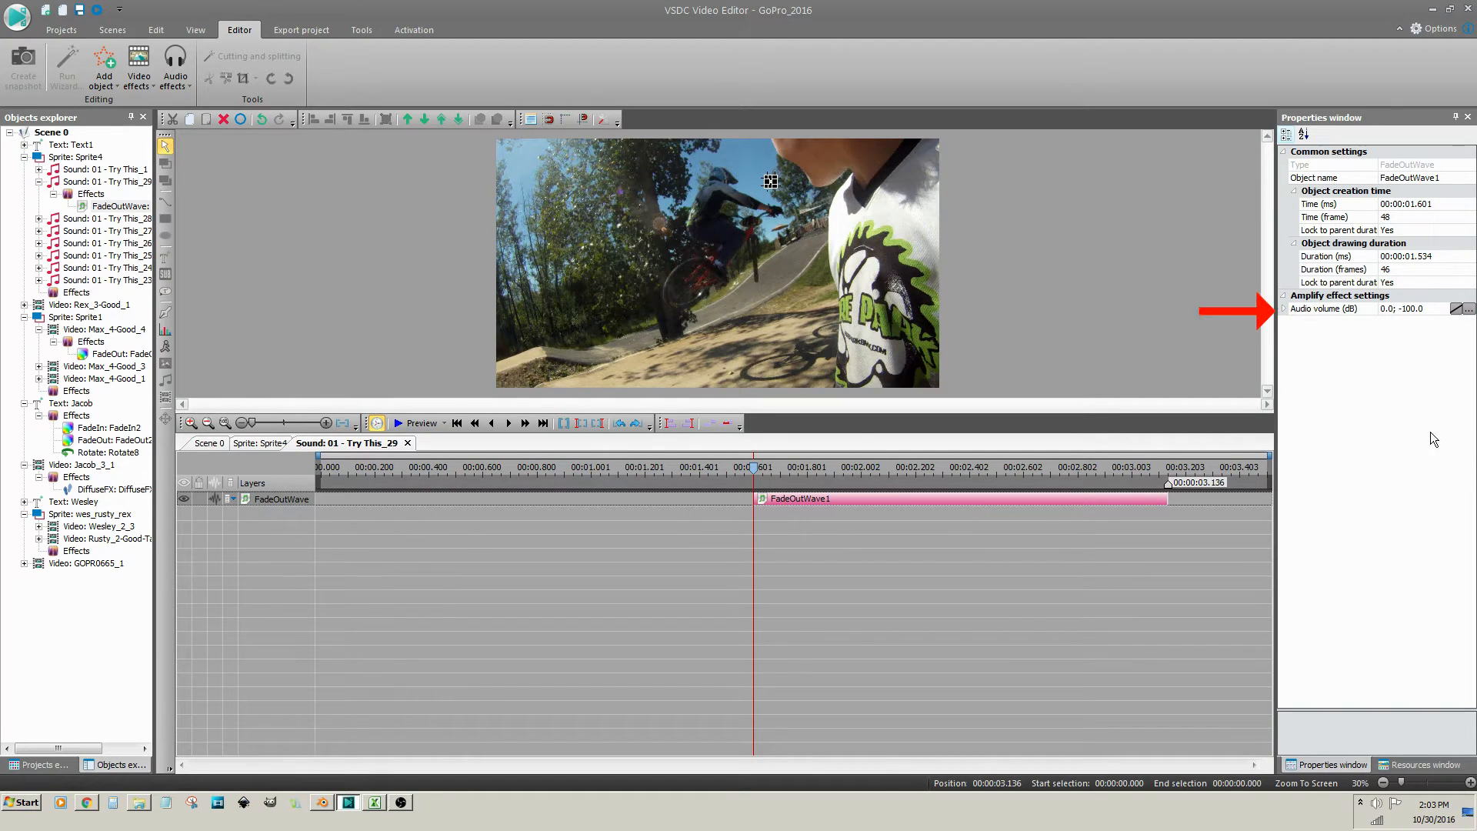
double_click(1412, 311)
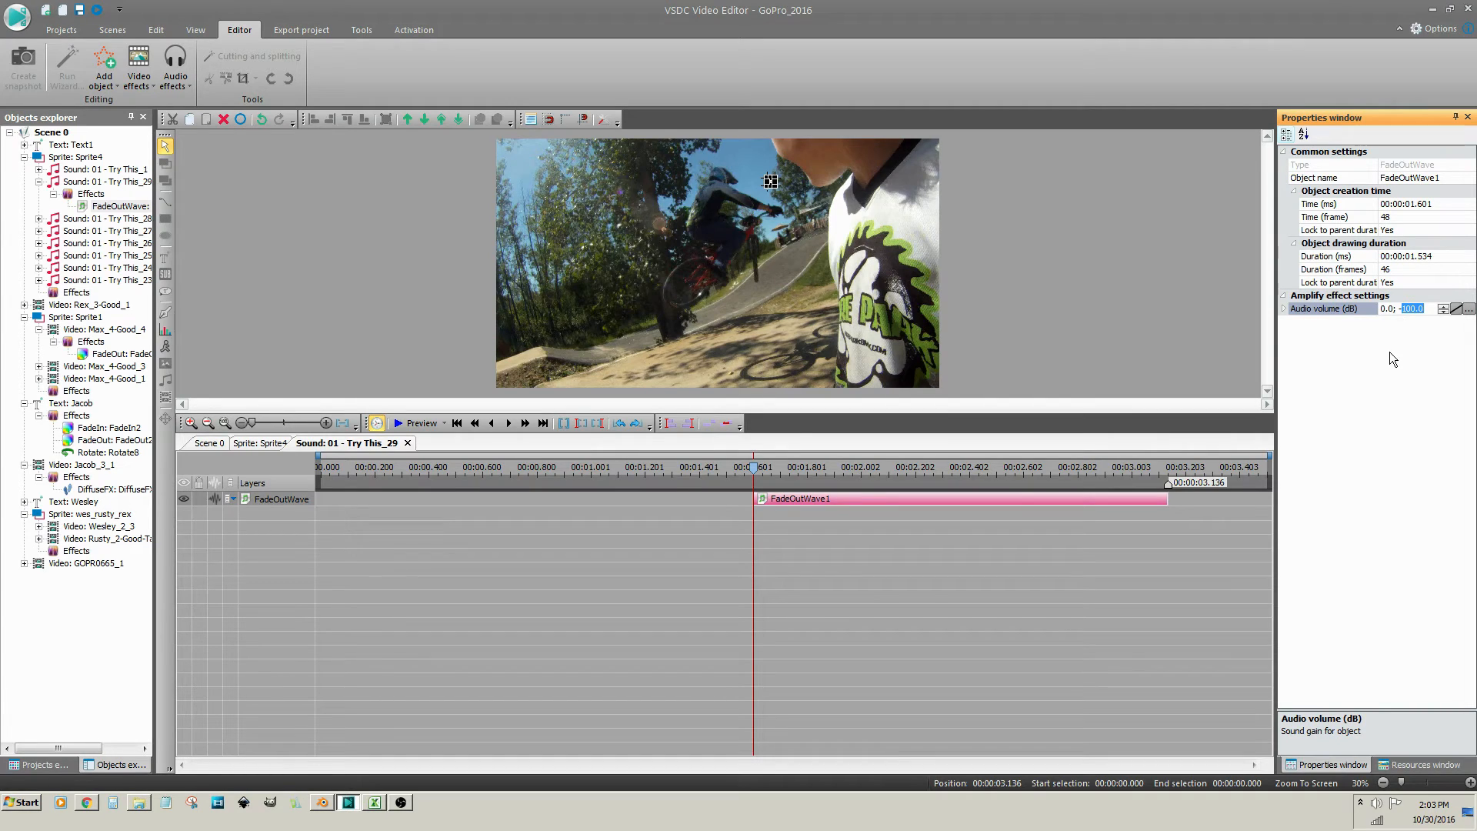
type("20")
key("Return")
Back in Sprite4, set Try This_1's audio volume to -20 dB
left_click(265, 443)
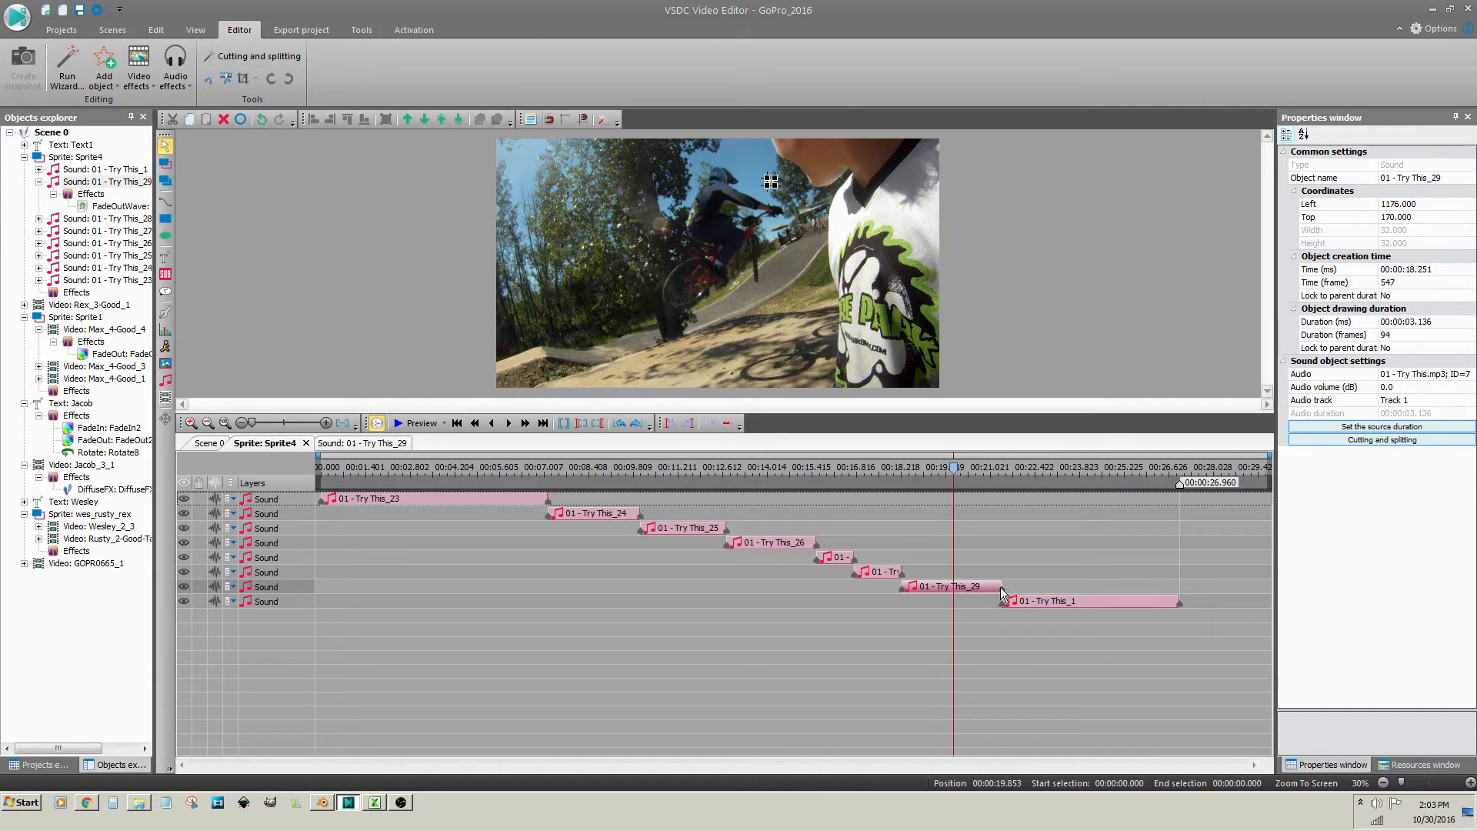
left_click(1016, 606)
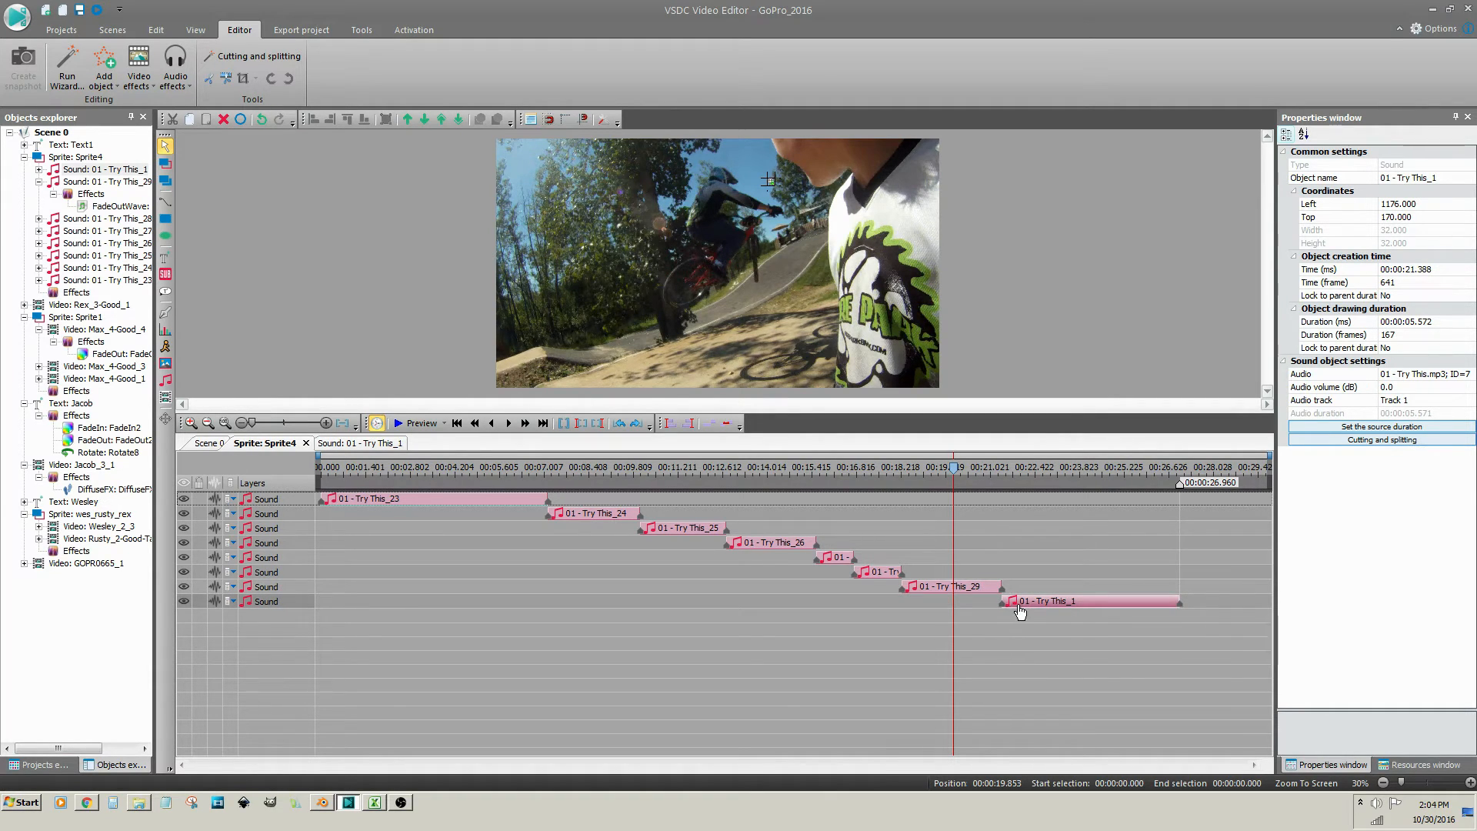
left_click(1395, 387)
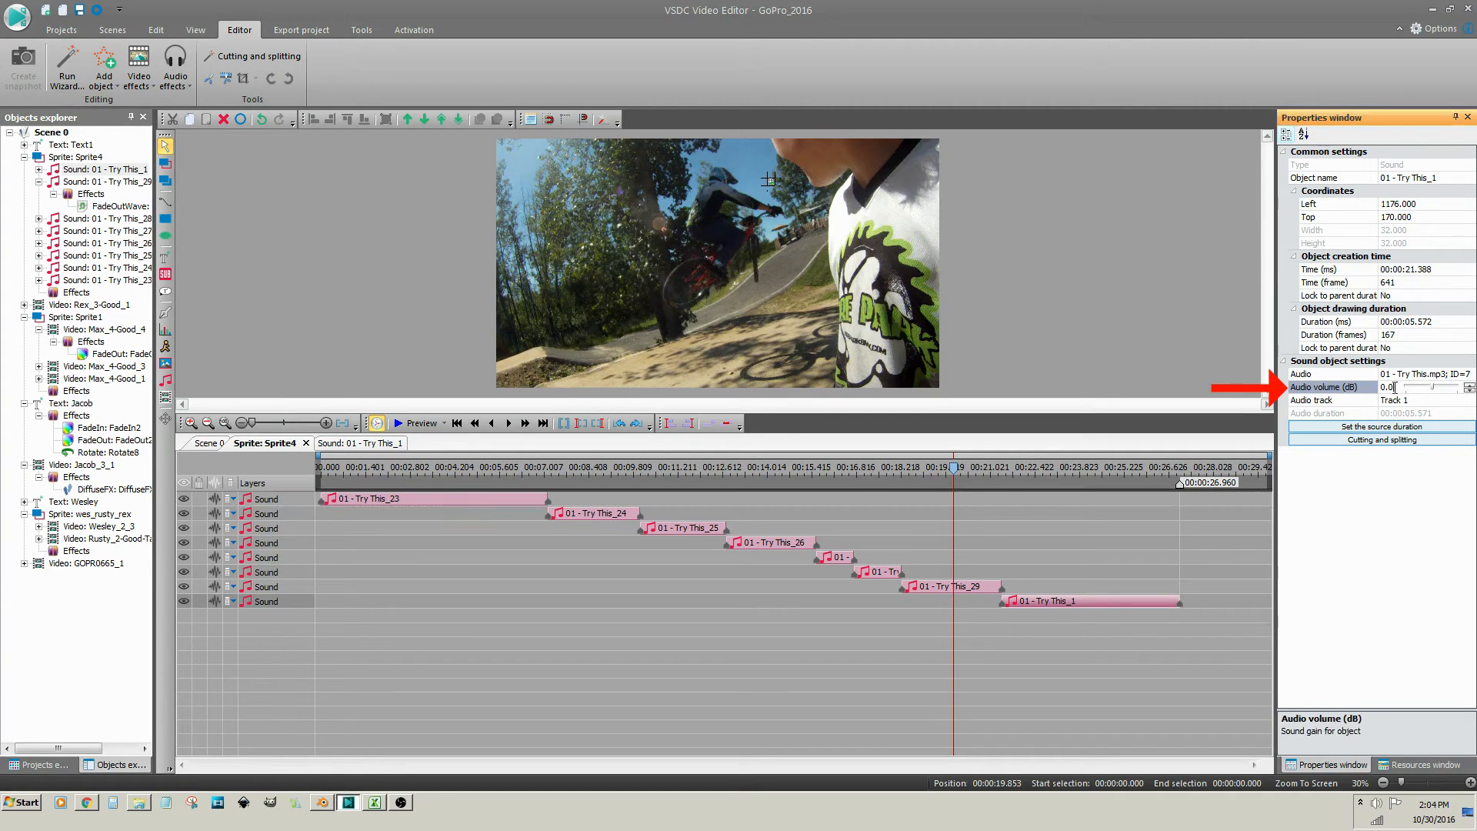
double_click(1387, 387)
type("-")
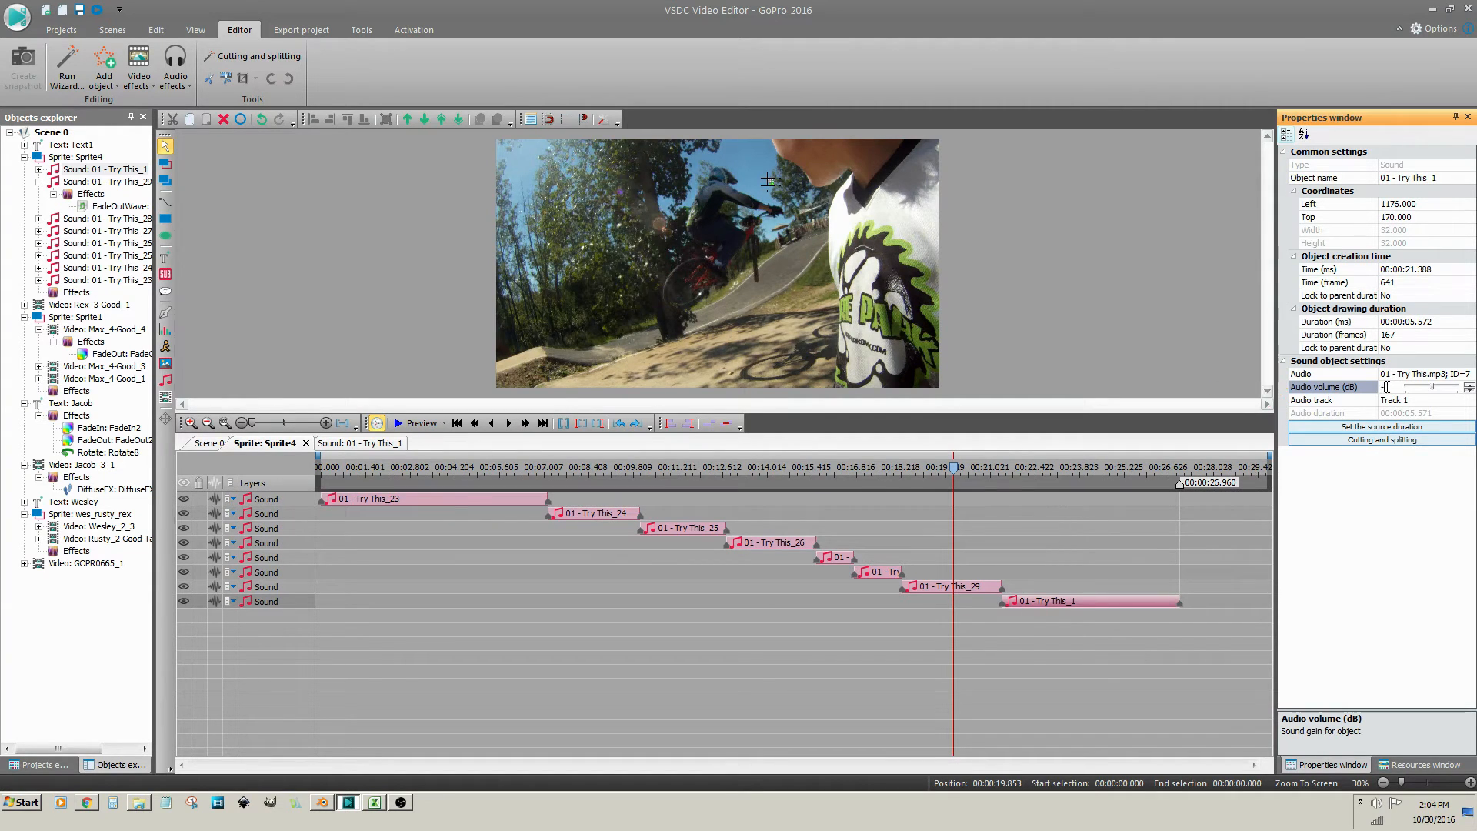
type("20")
key("Return")
left_click(864, 473)
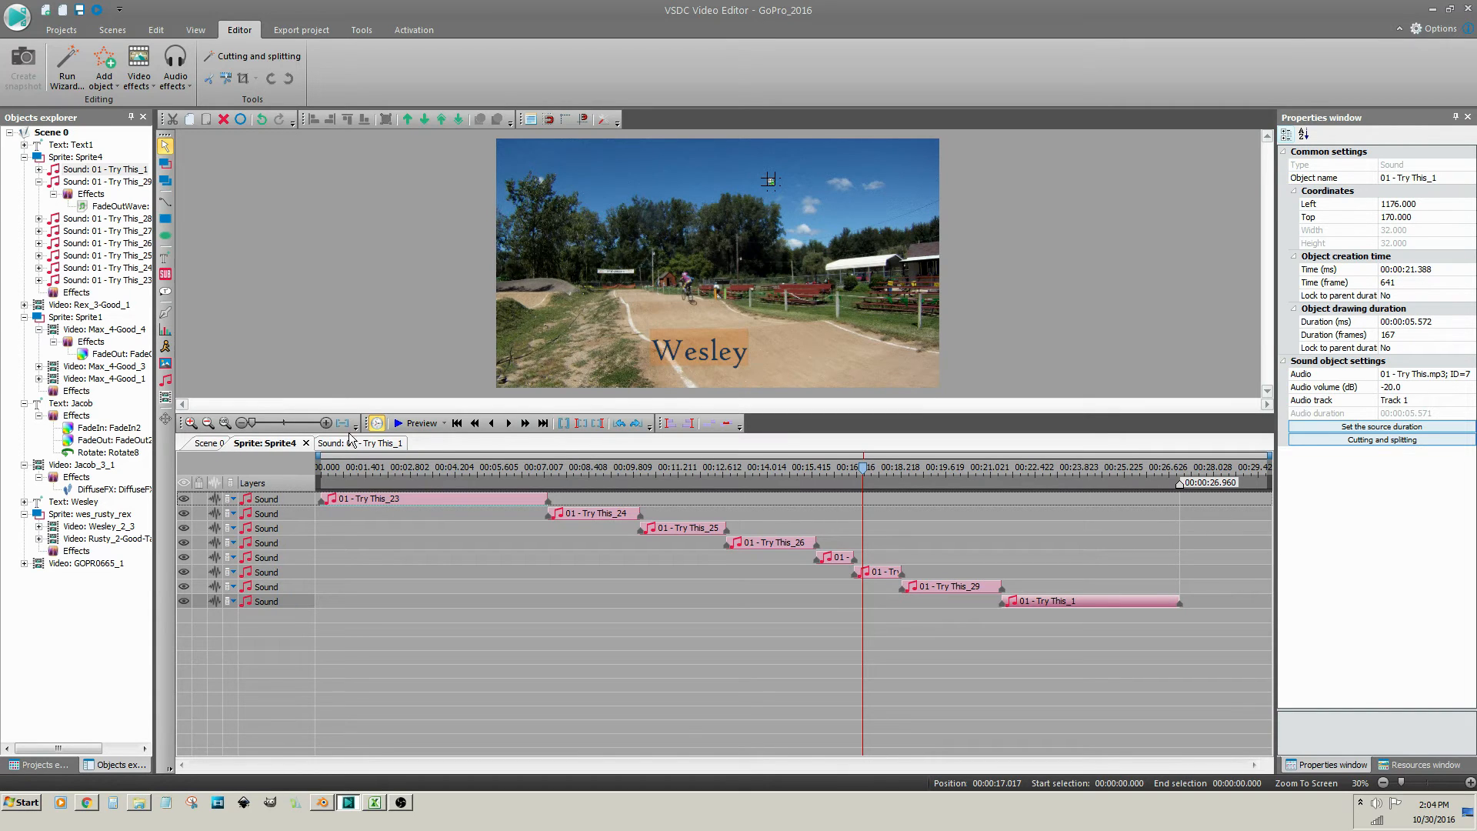
left_click(400, 425)
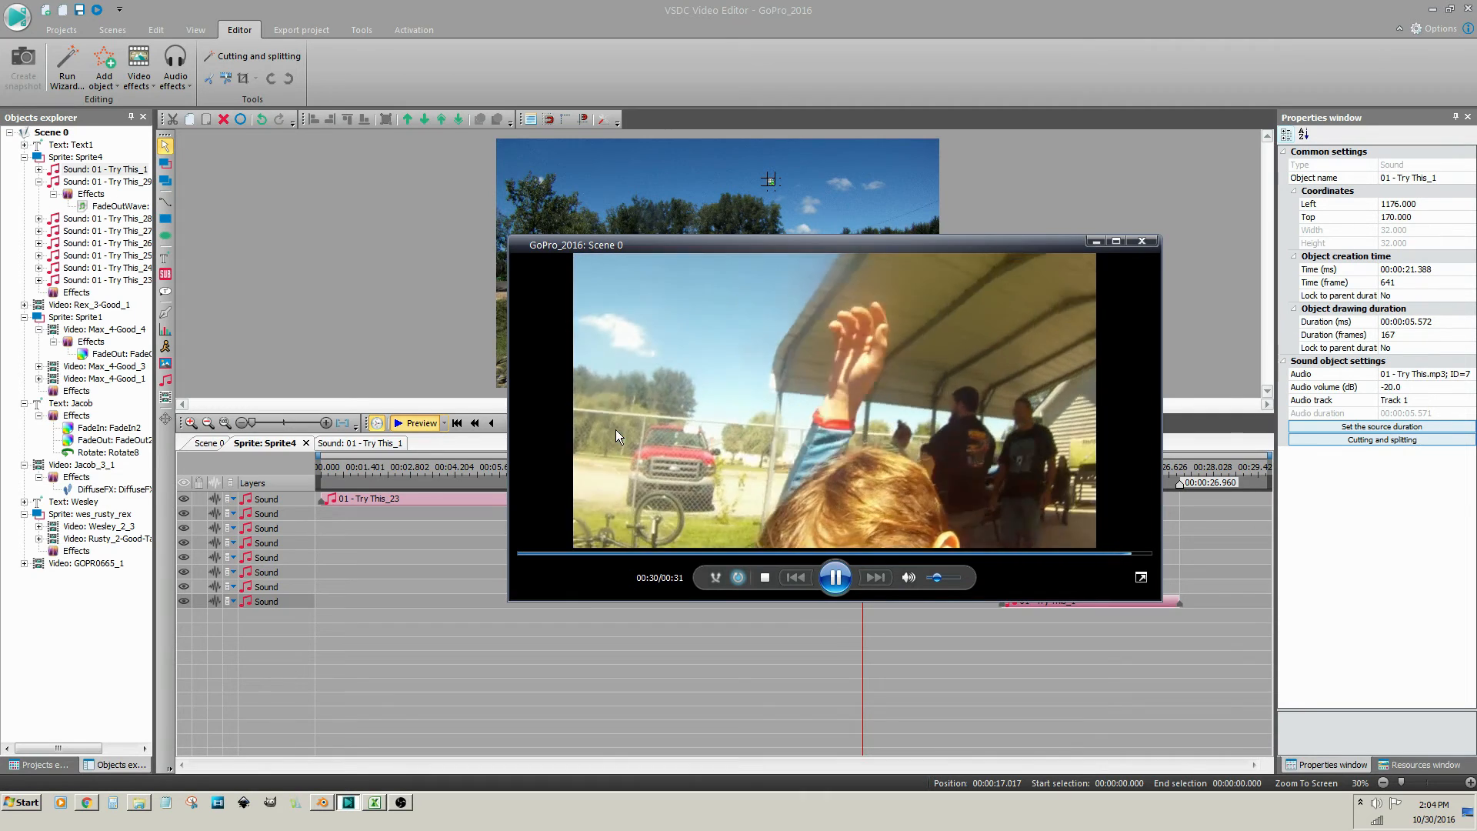
left_click(1142, 243)
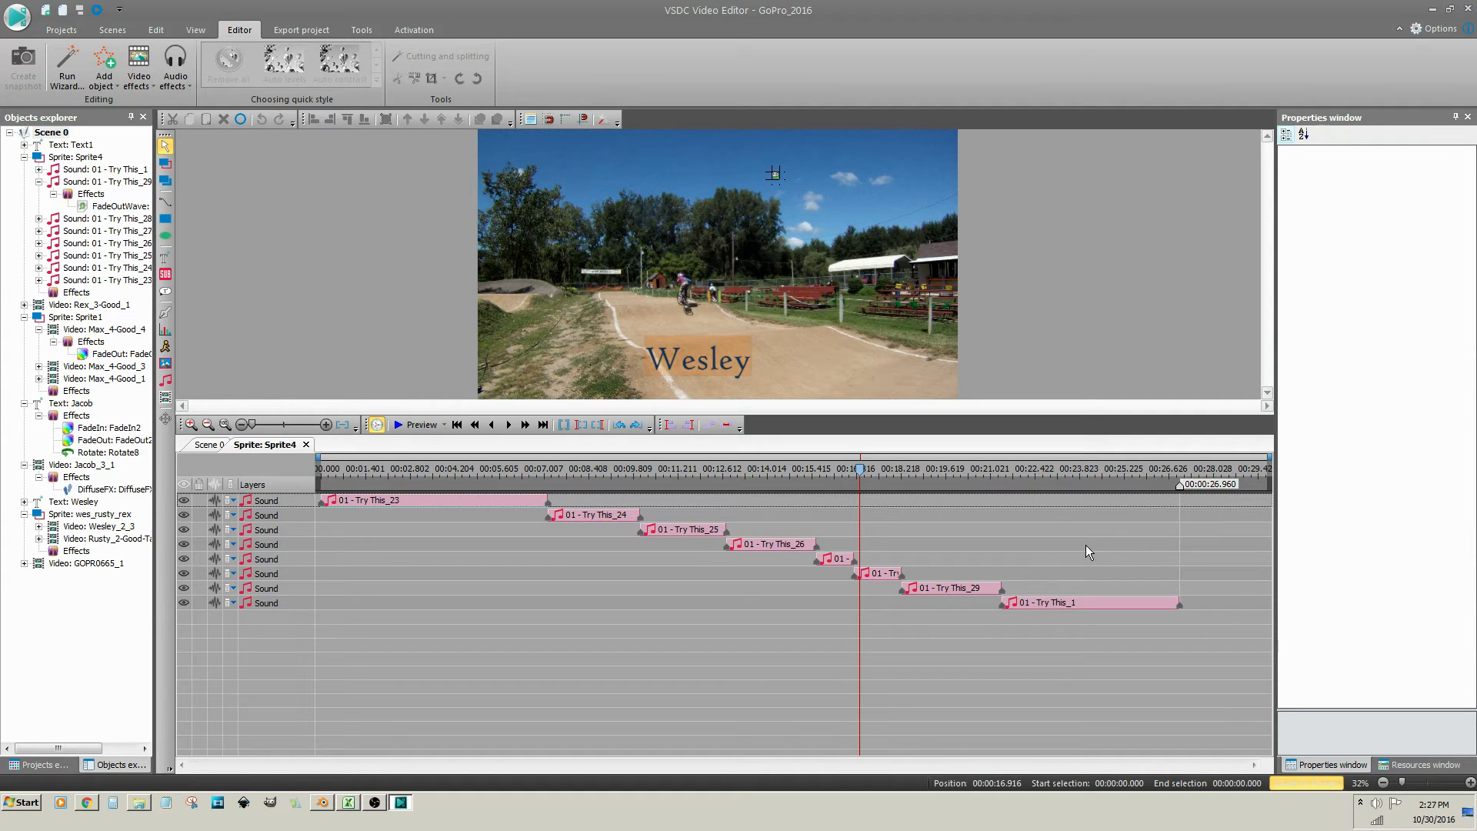
Restore Try This_1's full source region in Cutting and splitting, applying the new duration
left_click(1092, 607)
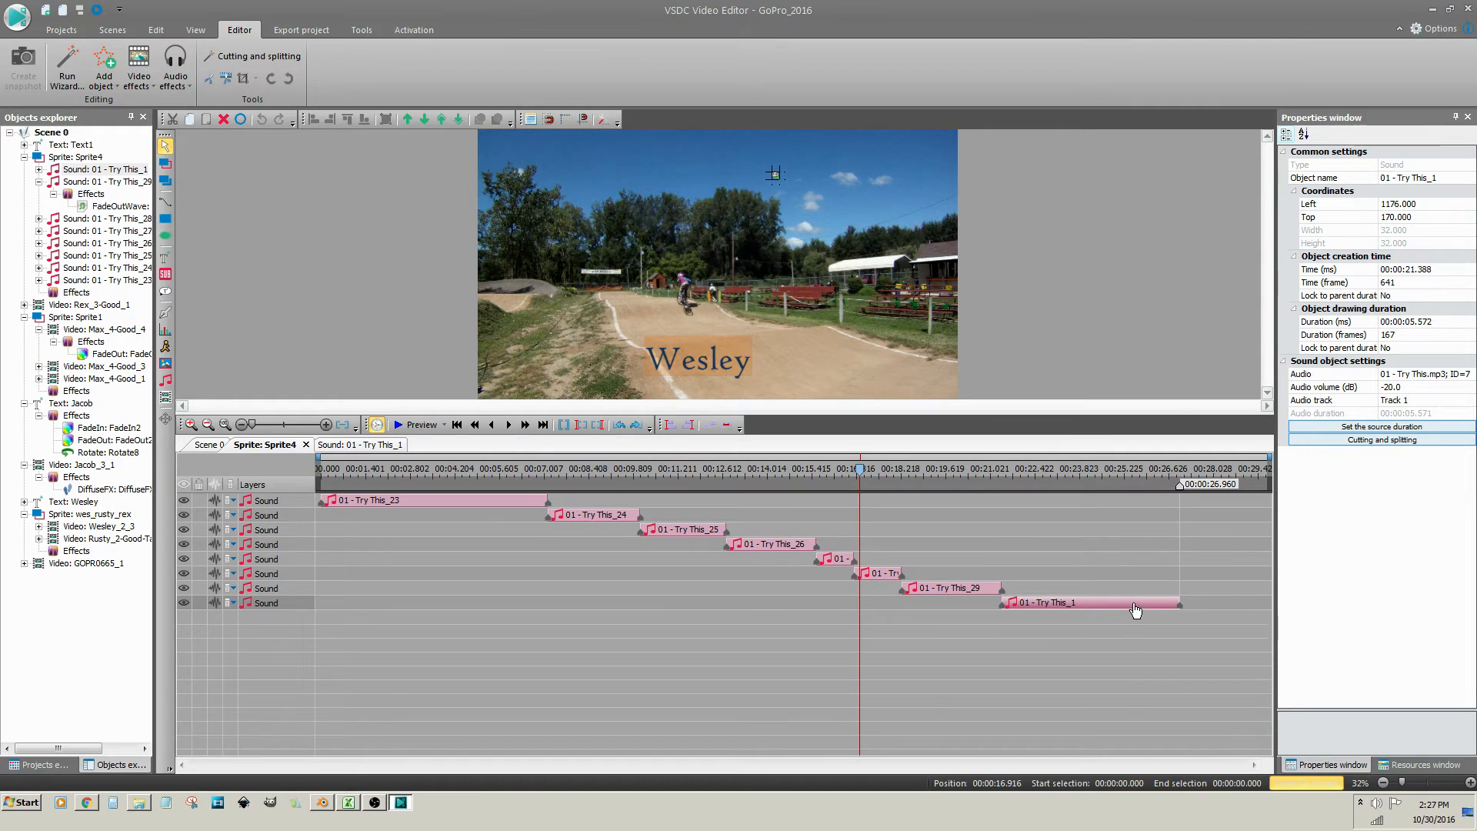
right_click(1135, 608)
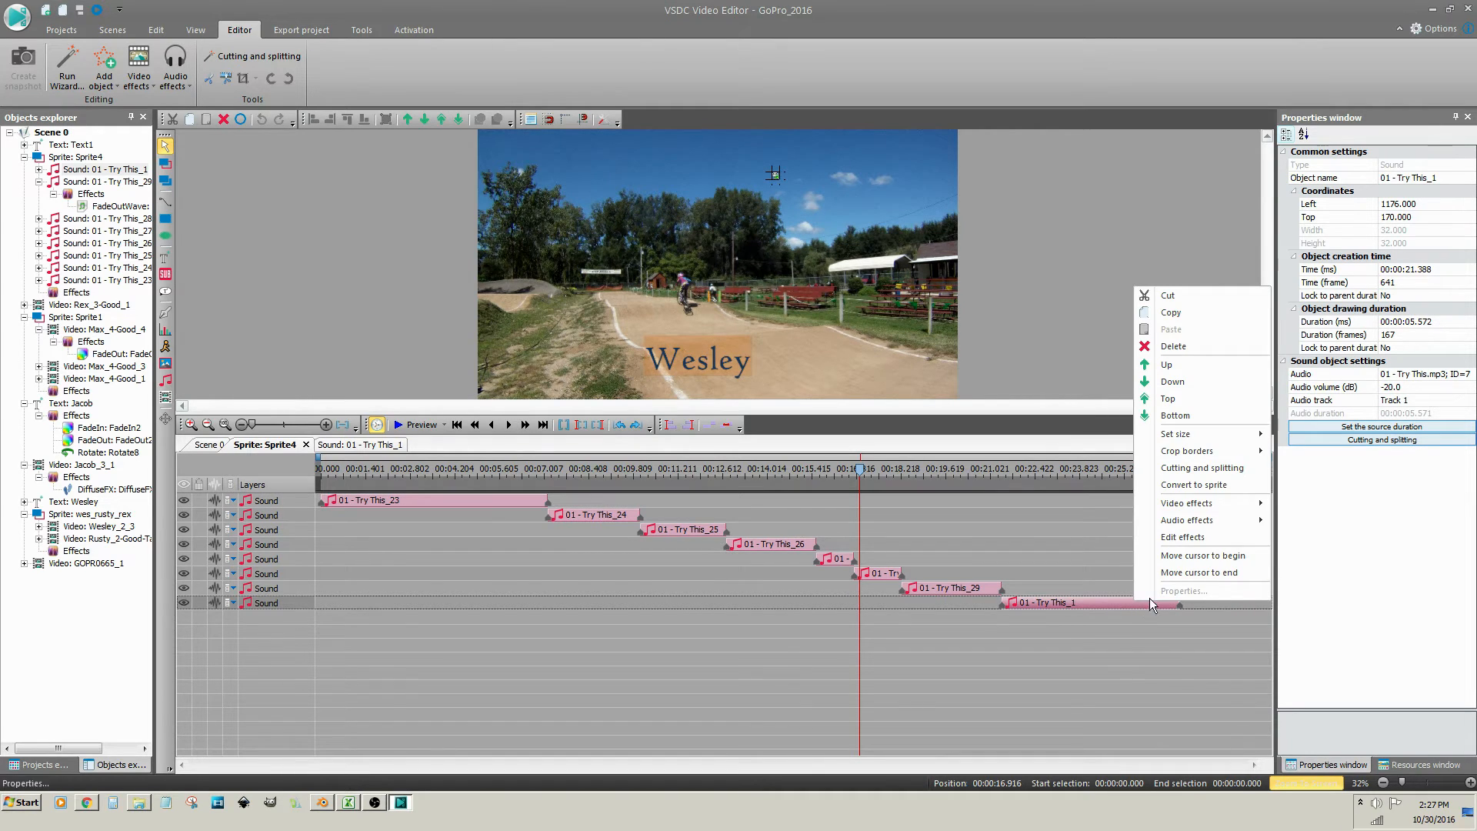
left_click(1183, 477)
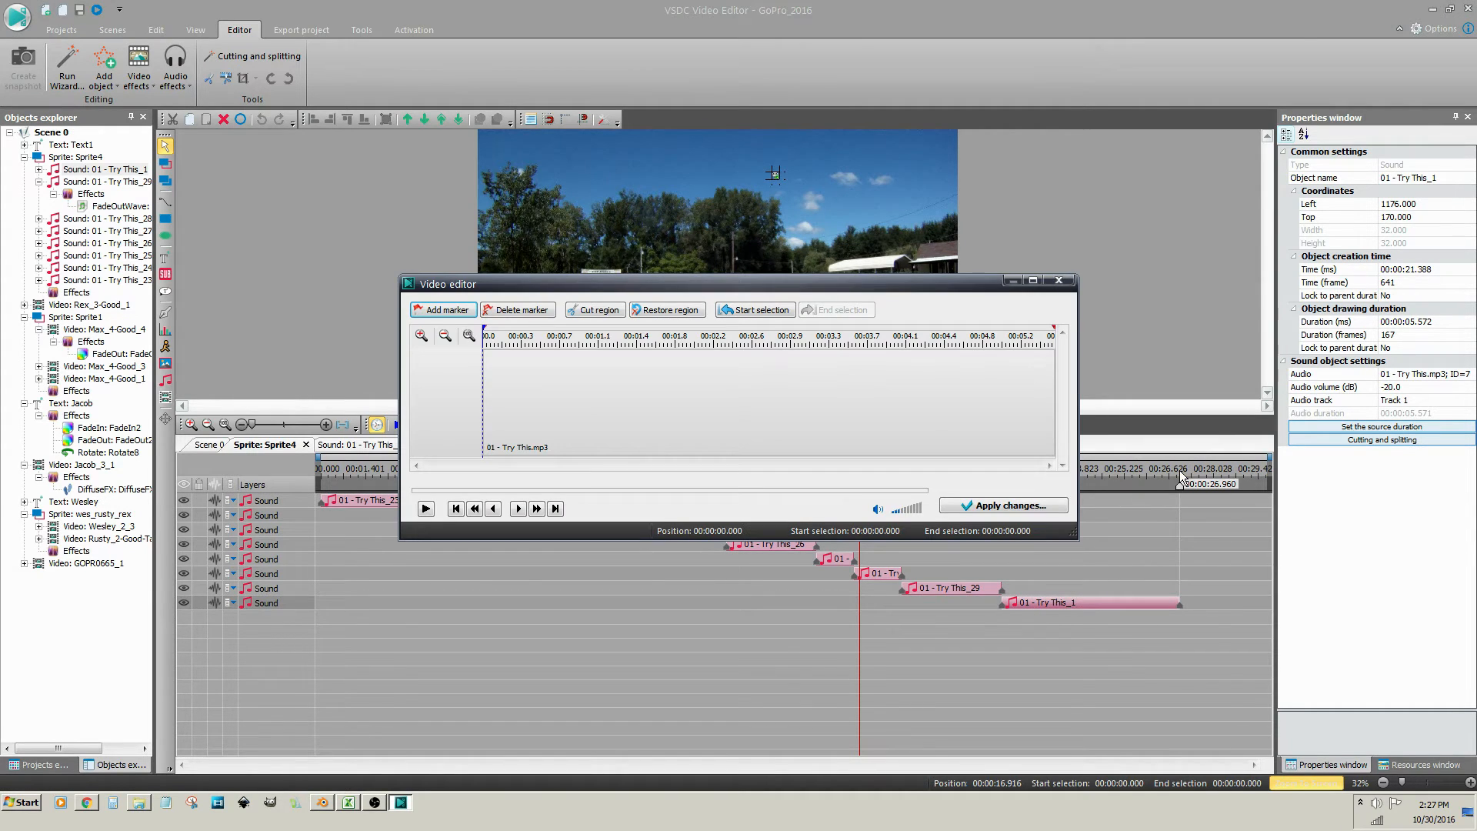
left_click(669, 314)
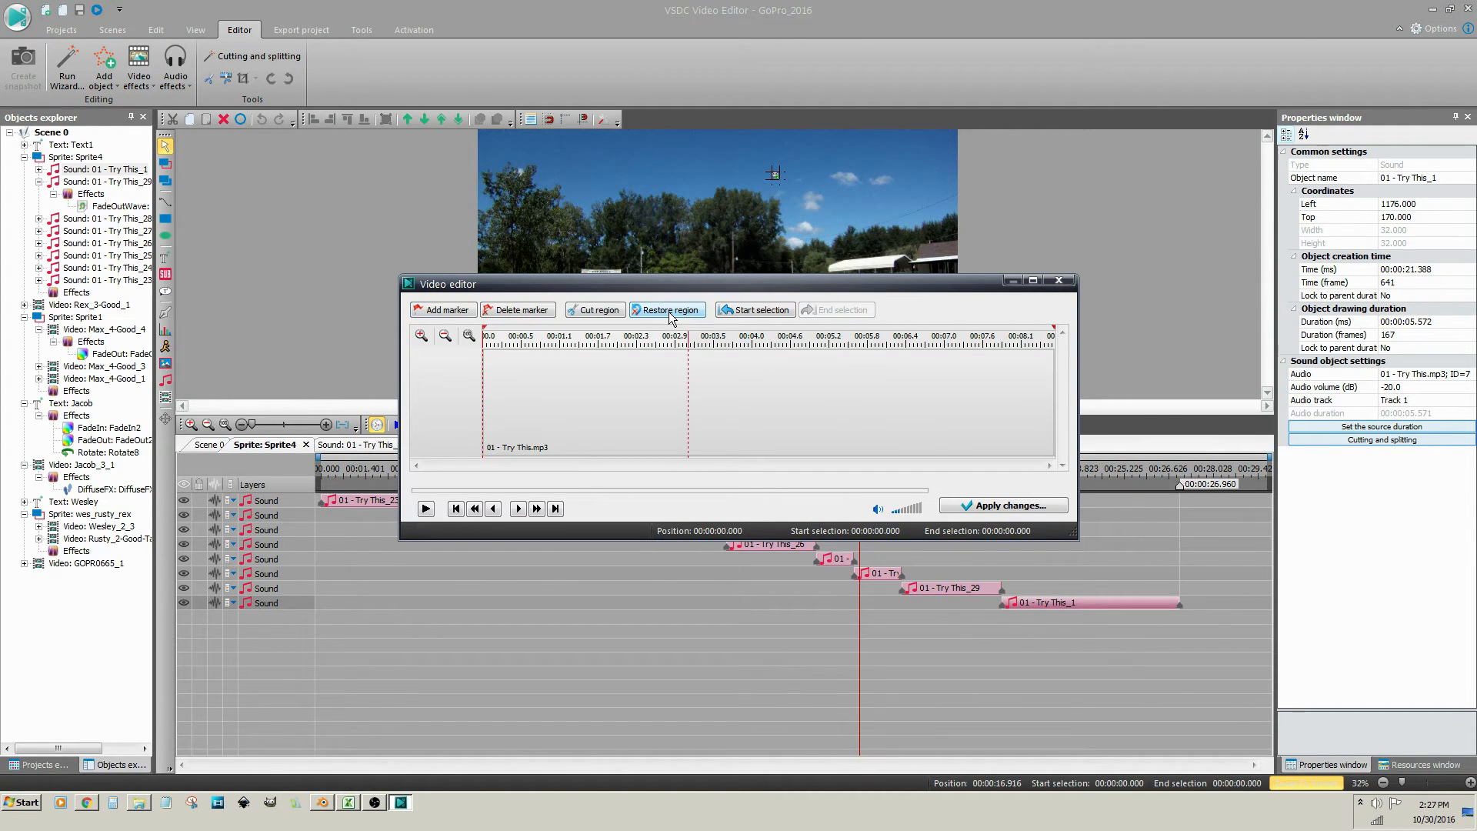
left_click(1002, 508)
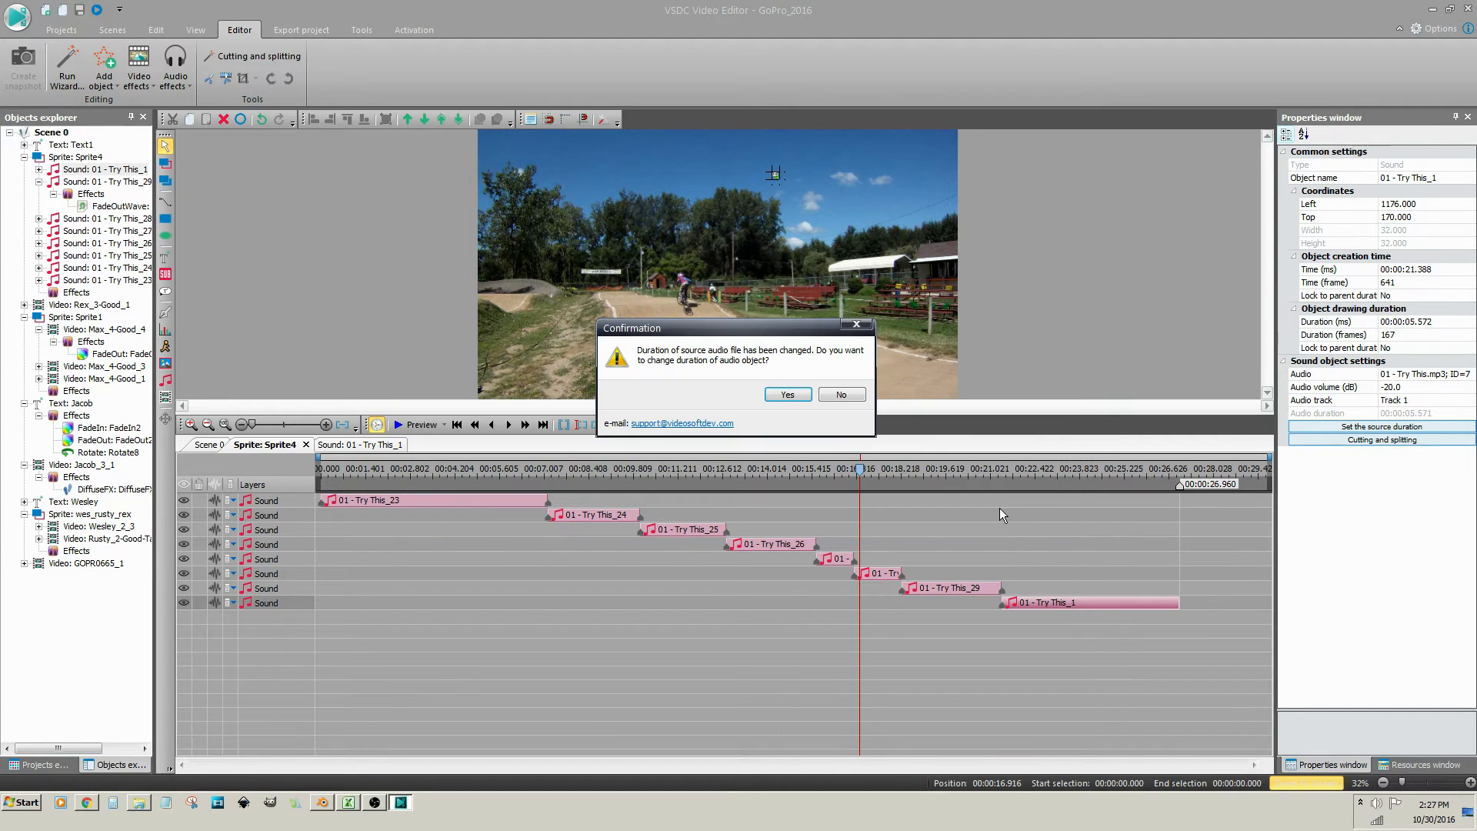
left_click(797, 395)
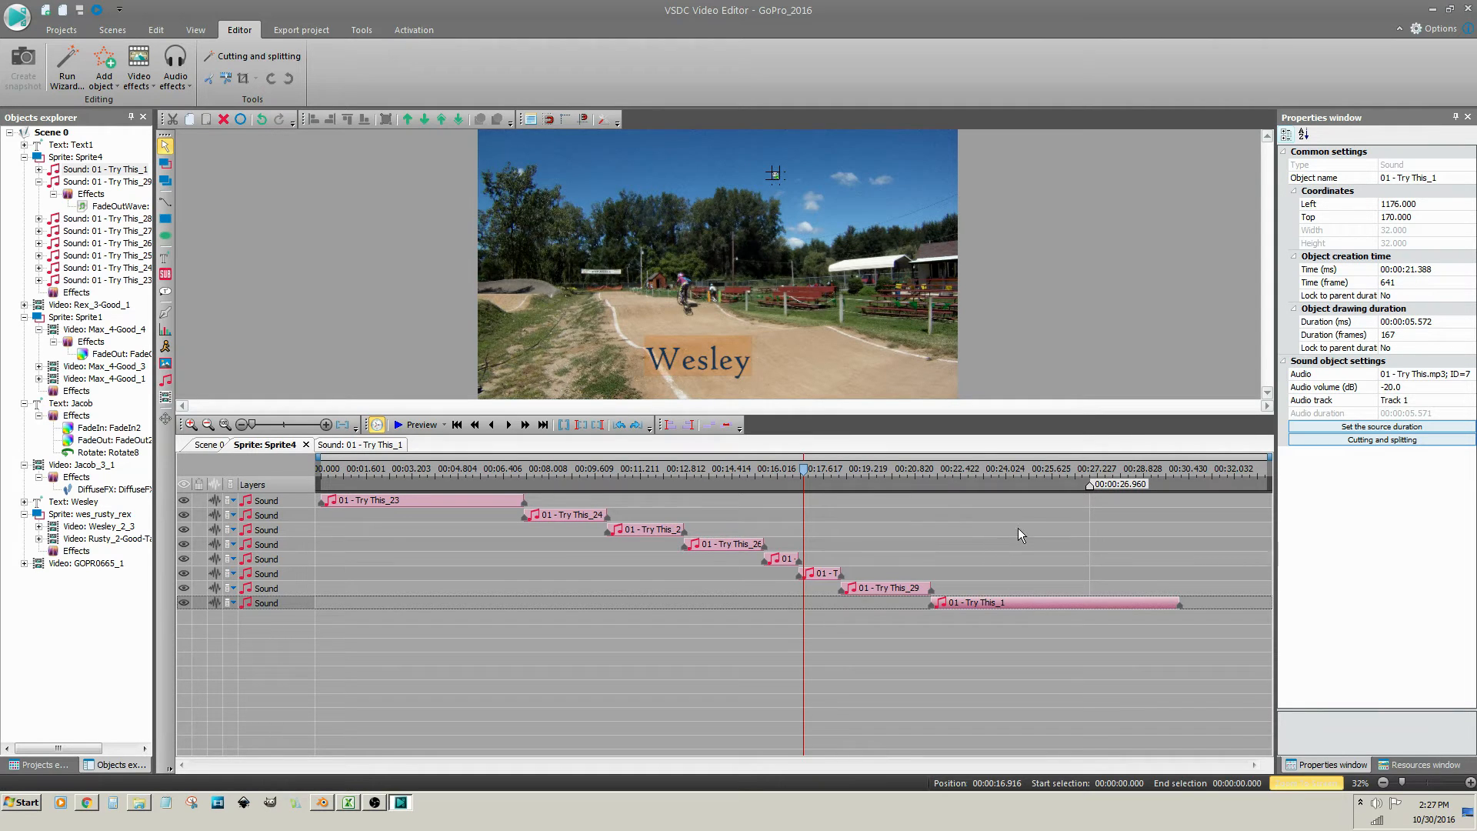
Split Try This_1 at 00:26.926 and move its layer above Try This_2
left_click(1089, 477)
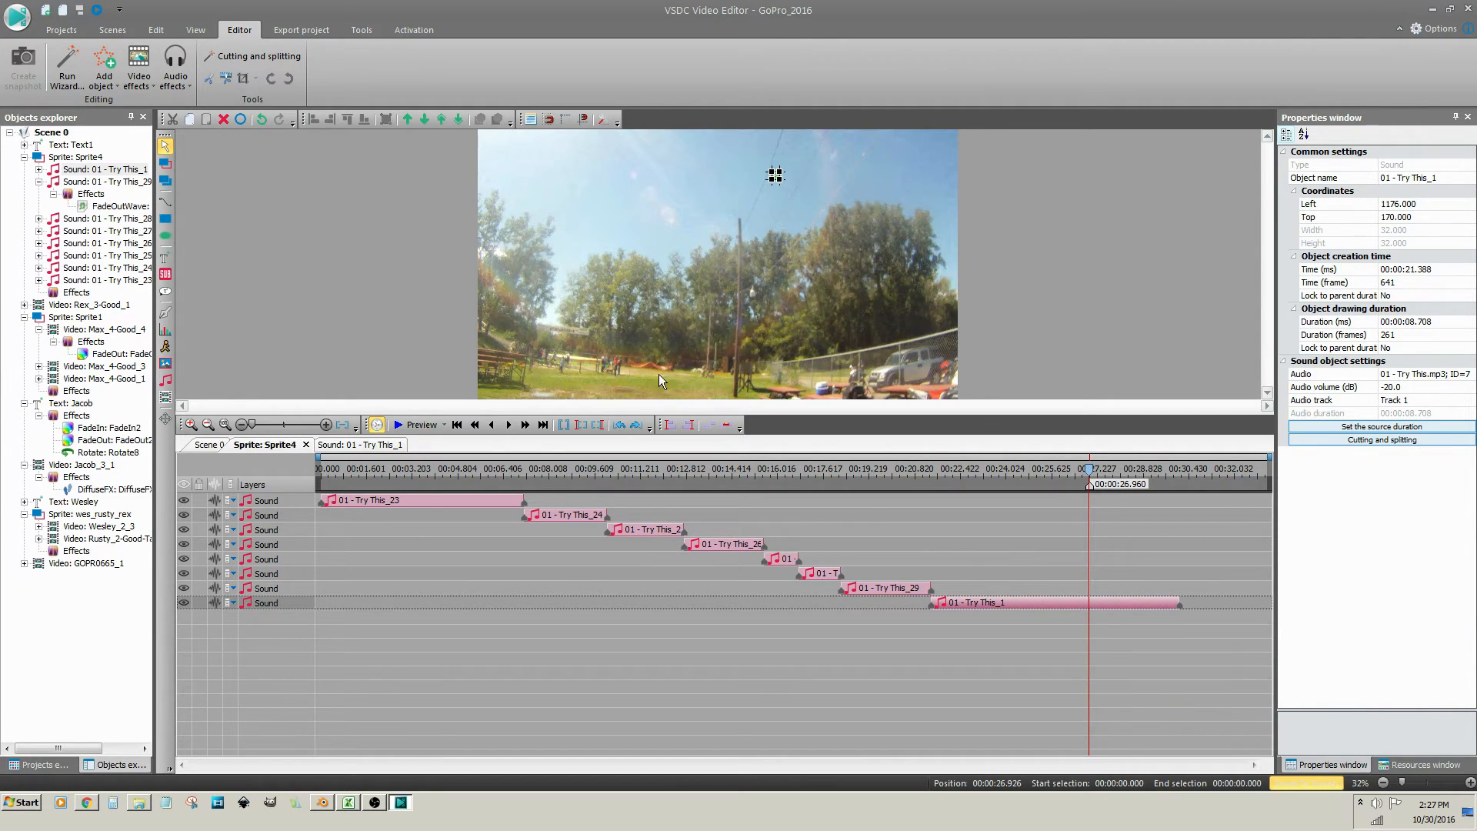
left_click(228, 80)
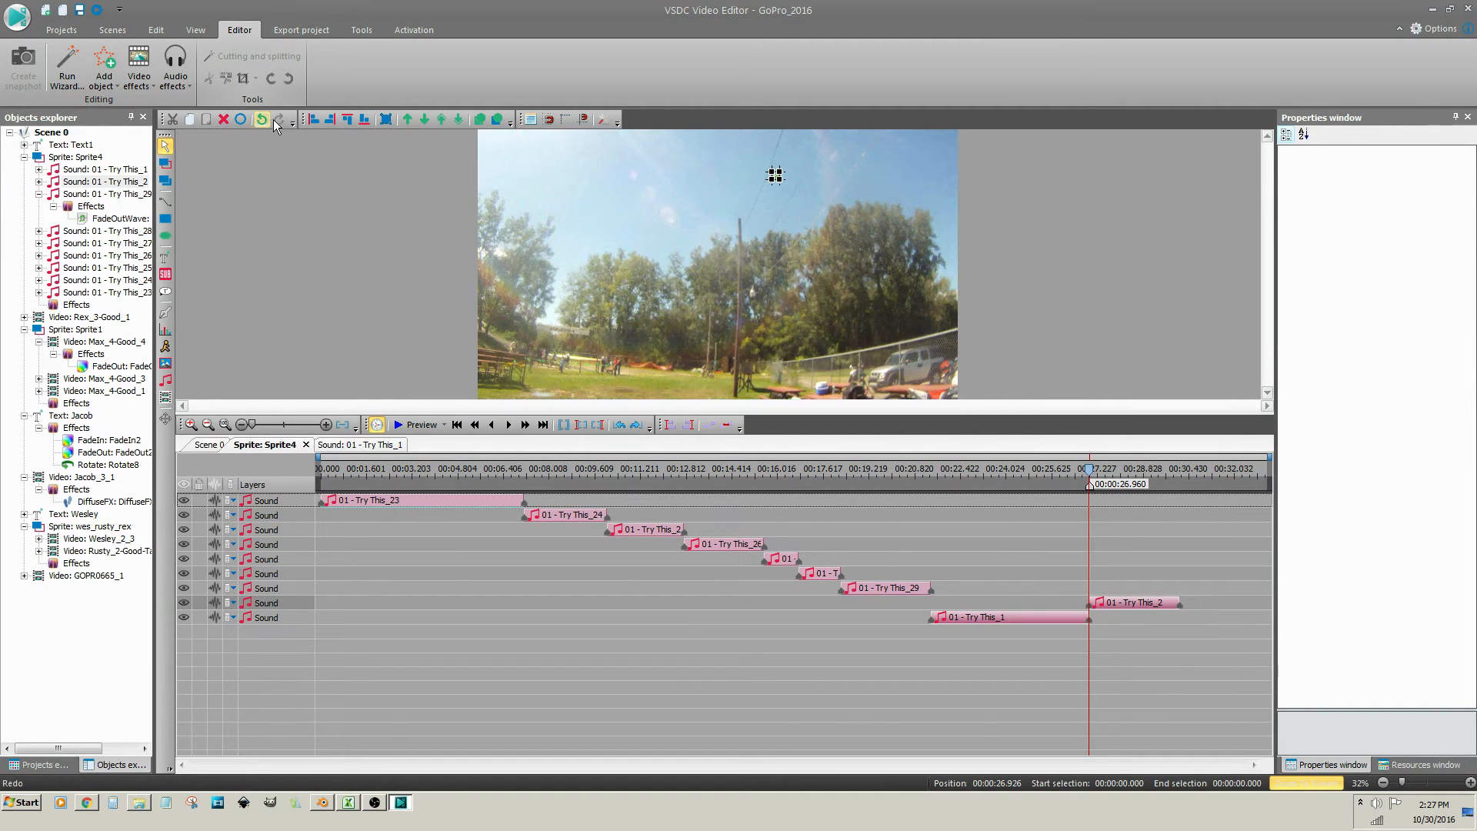
left_click(295, 620)
left_click_drag(294, 620, 308, 605)
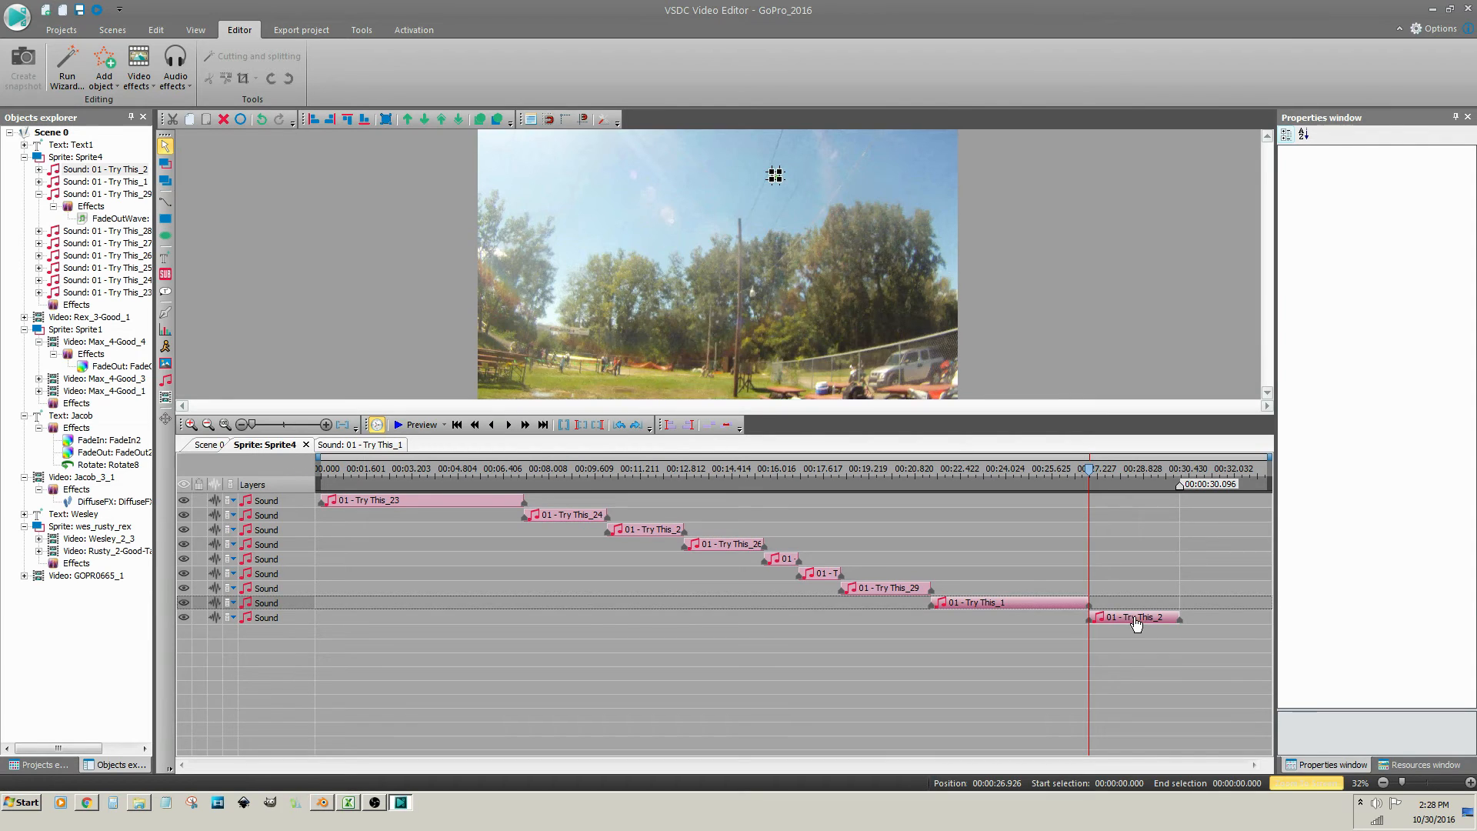
Set the new Try This_2 clip's audio volume to 0.0 dB
left_click(1136, 623)
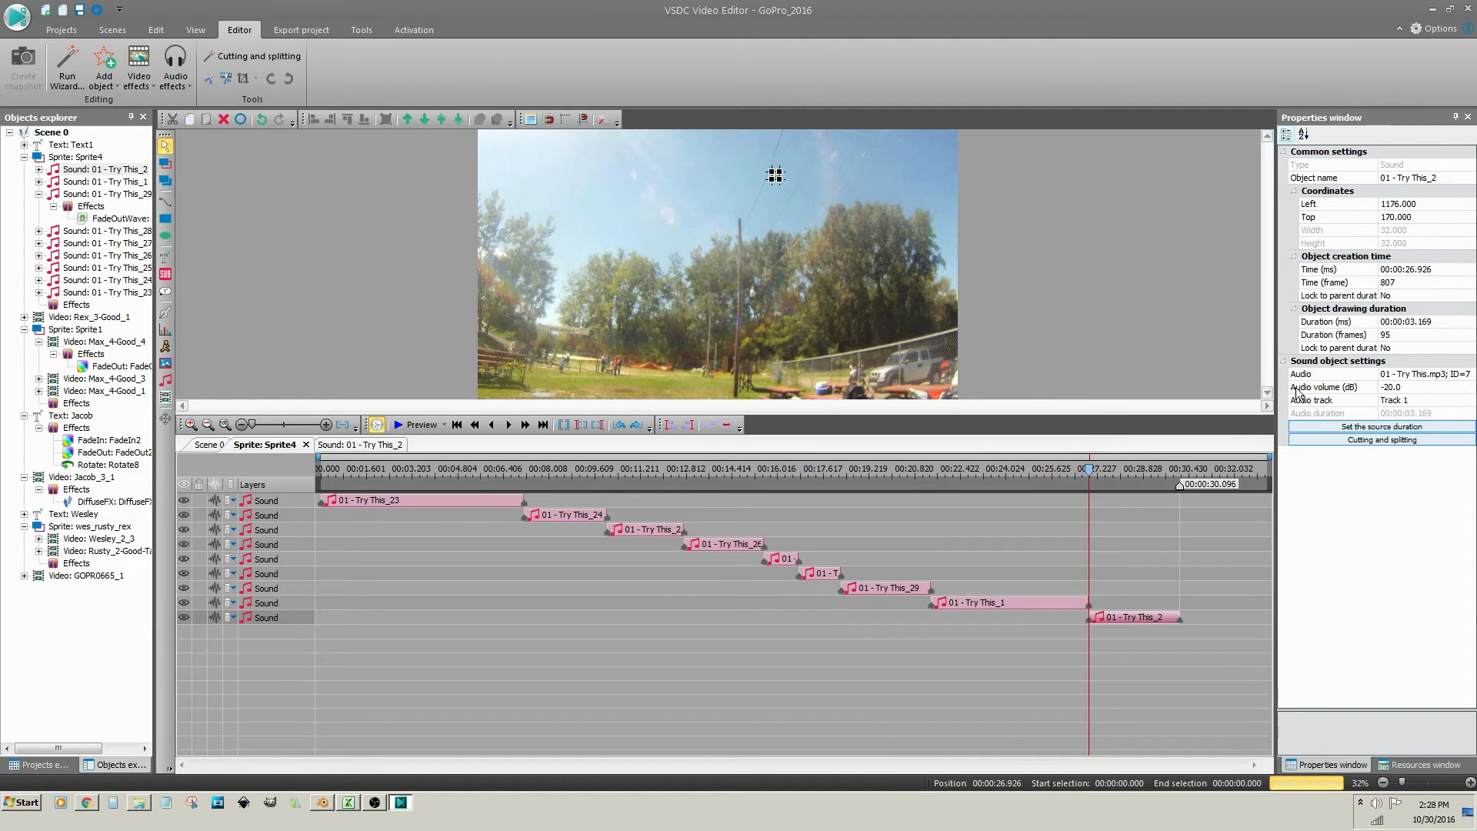
left_click(1396, 389)
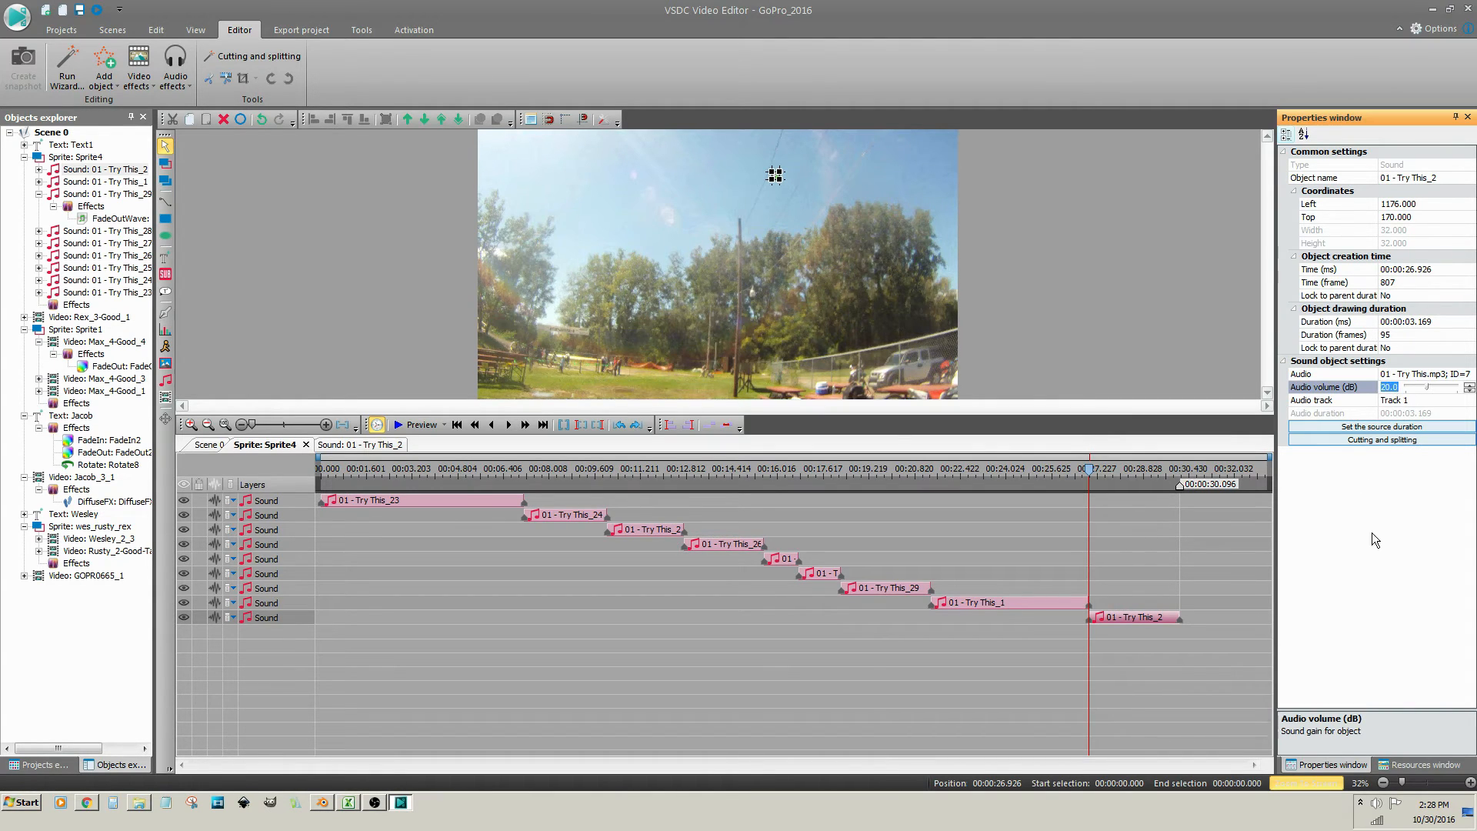
type("0.0")
key("Return")
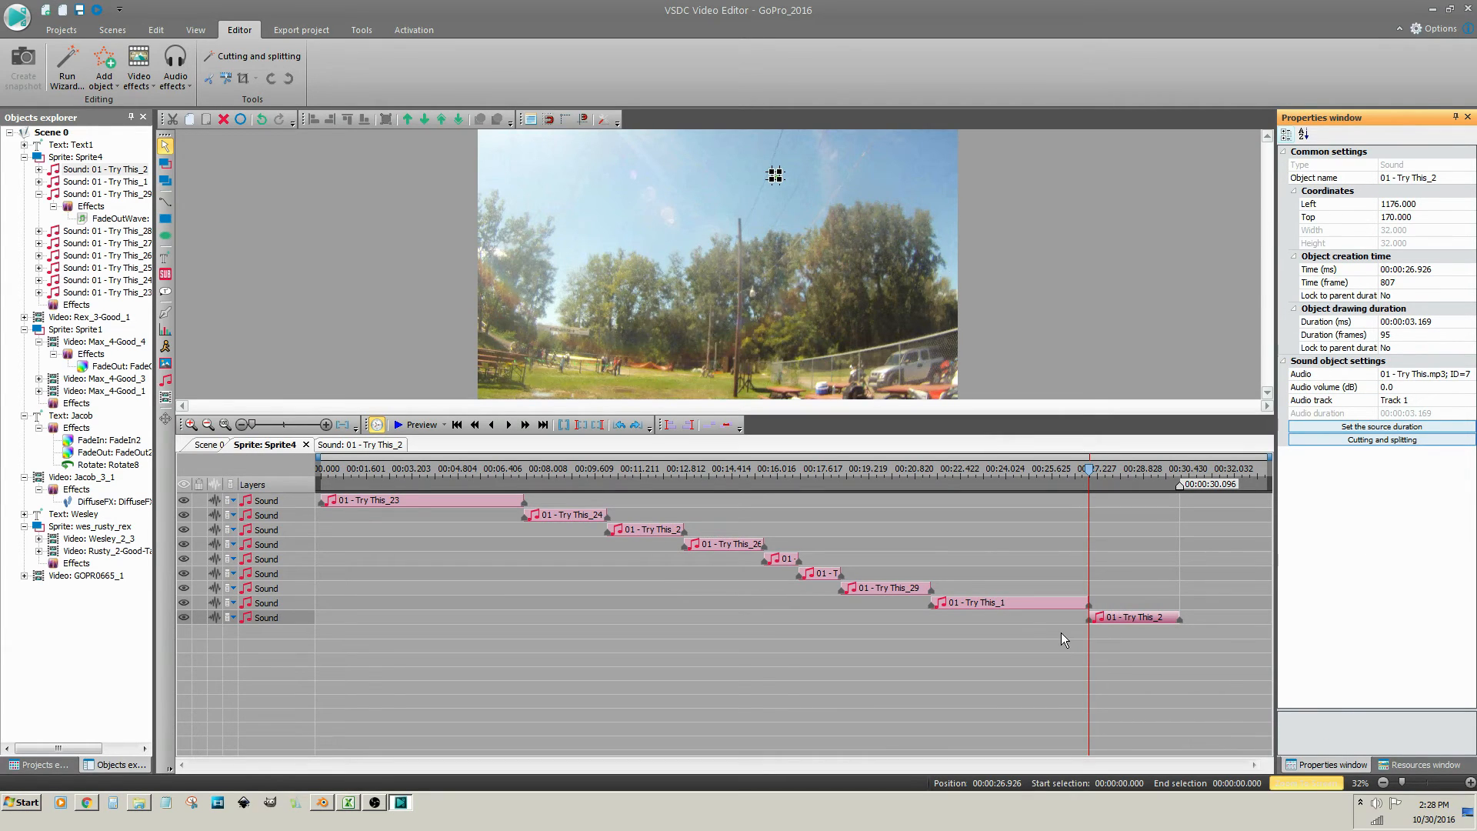
left_click(1114, 619)
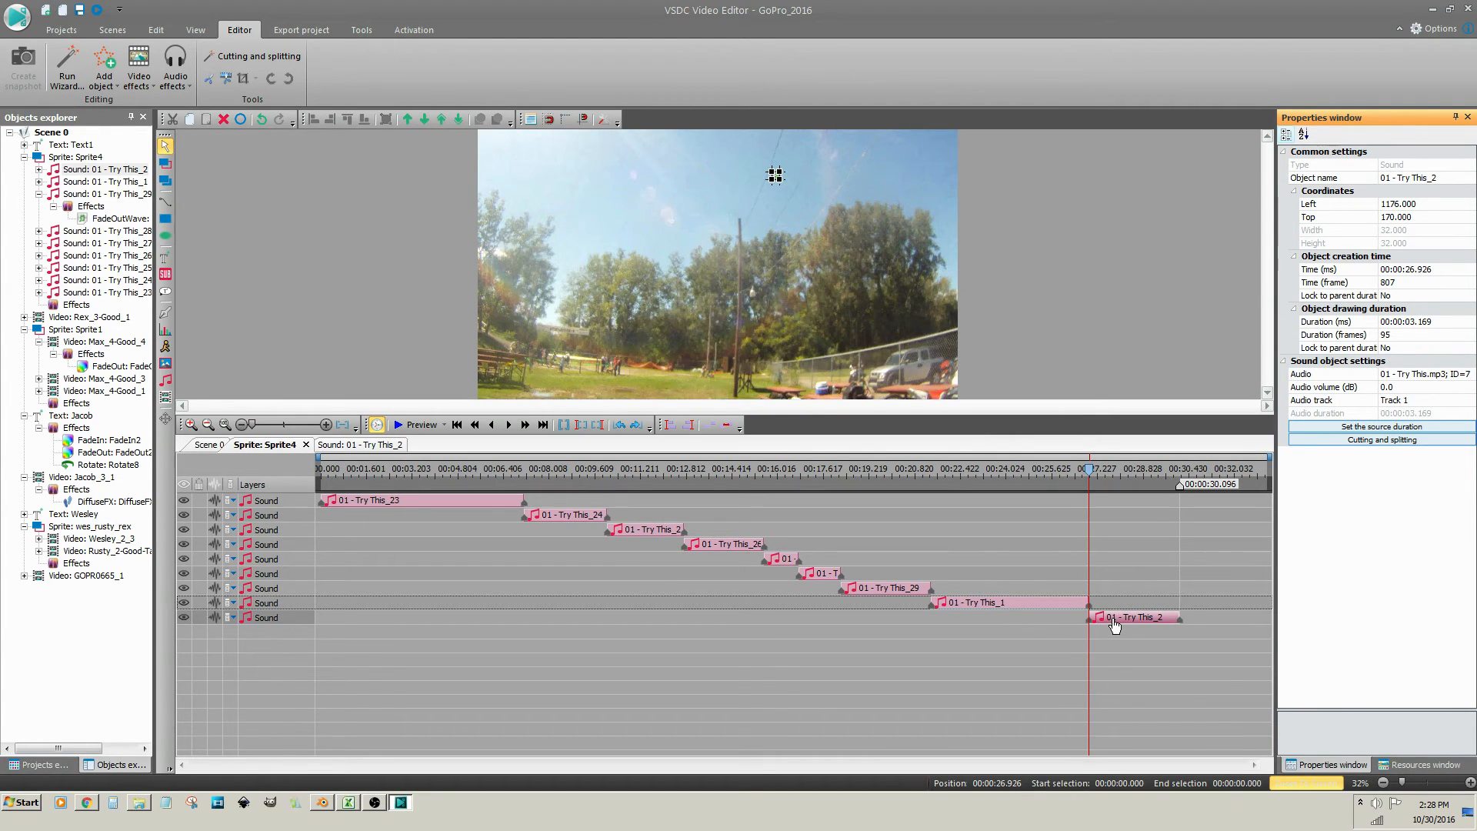
Add a 1.534-second Amplitude Fade In effect to Try This_2
right_click(1115, 625)
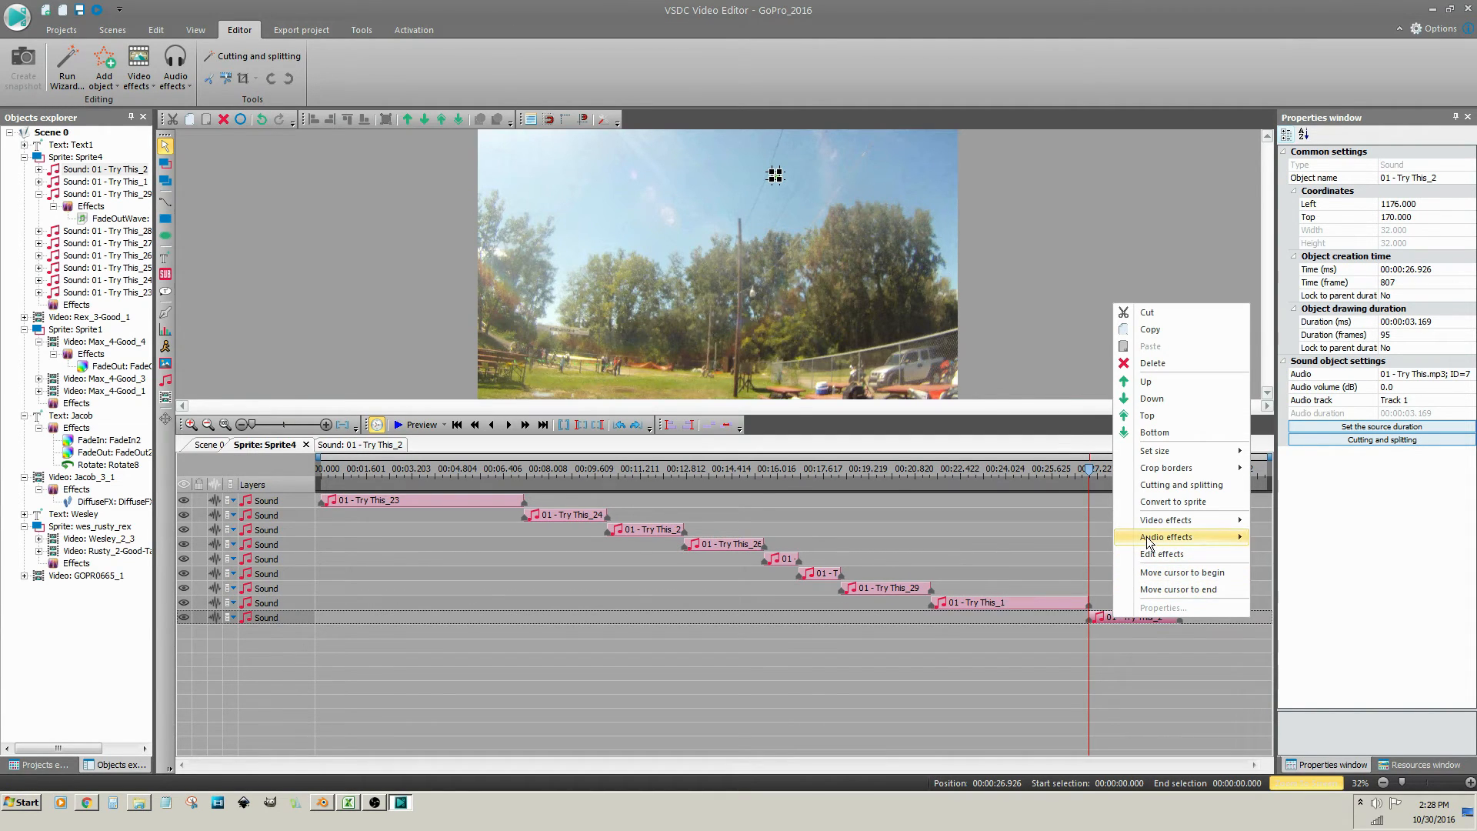
mouse_move(1154, 538)
mouse_move(1277, 543)
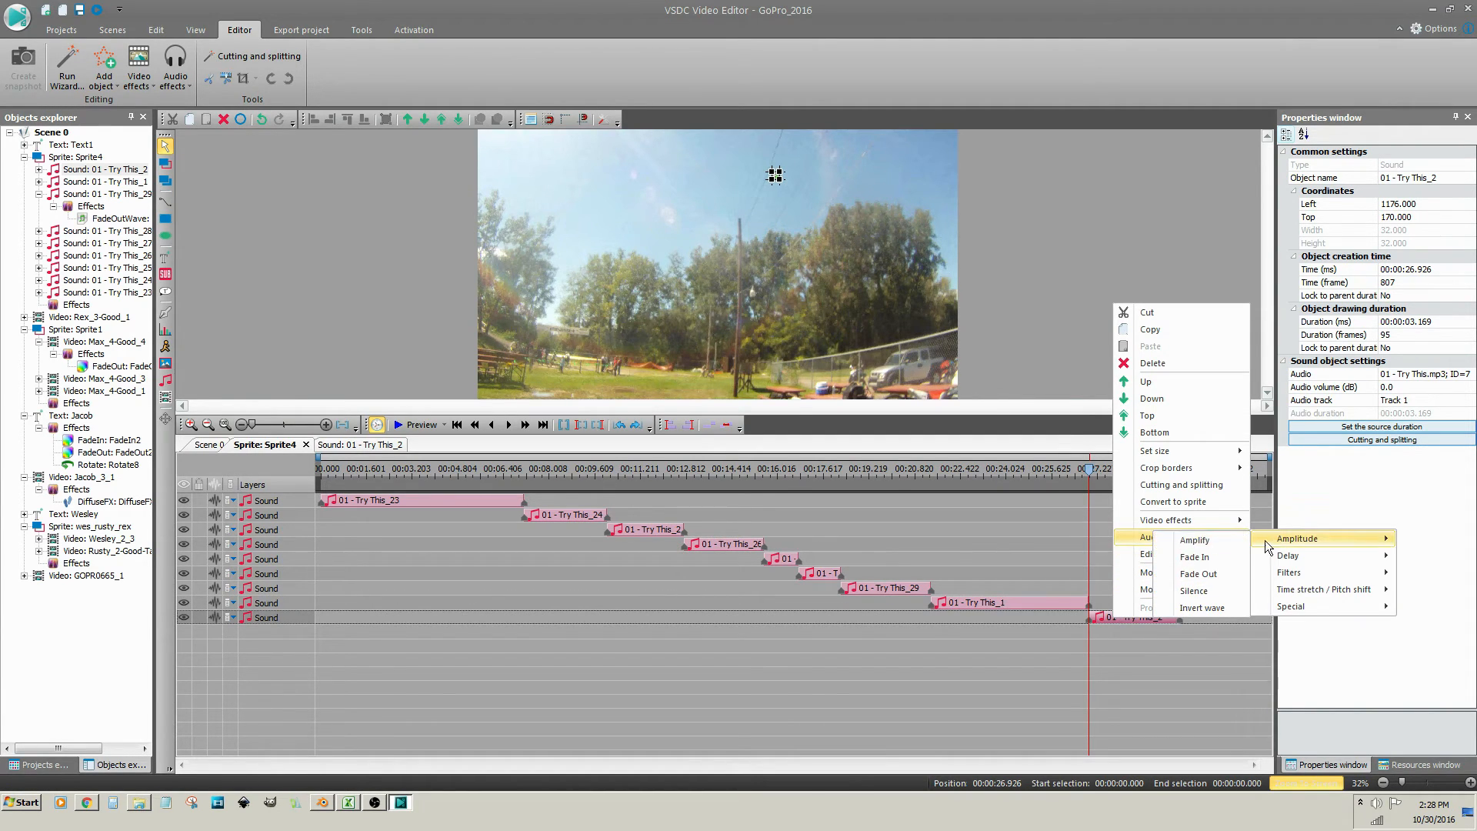
left_click(1194, 557)
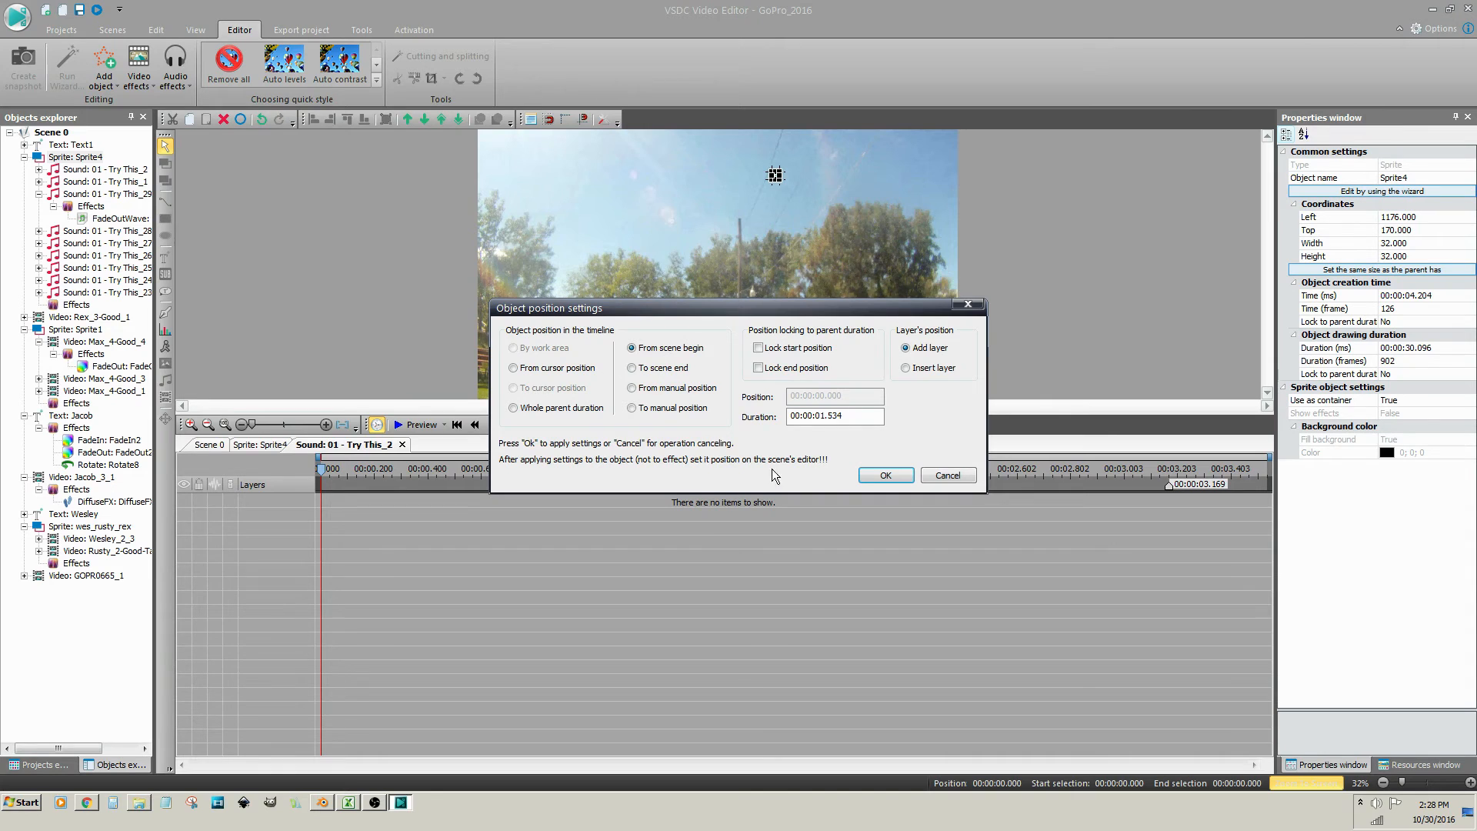
left_click(886, 476)
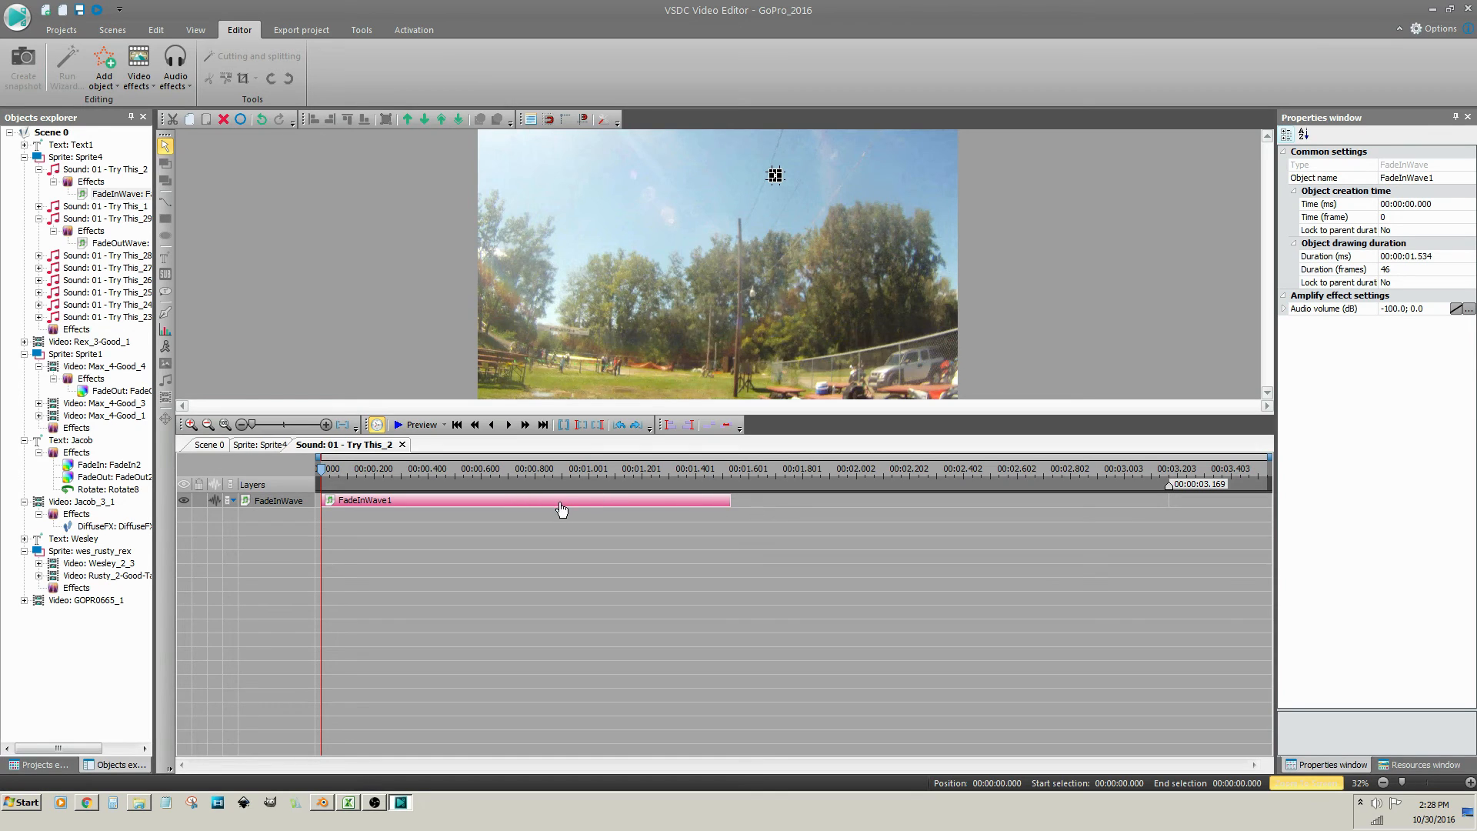
Set the FadeInWave1 volume to ramp from -20.0 dB to 0.0 dB
left_click(555, 501)
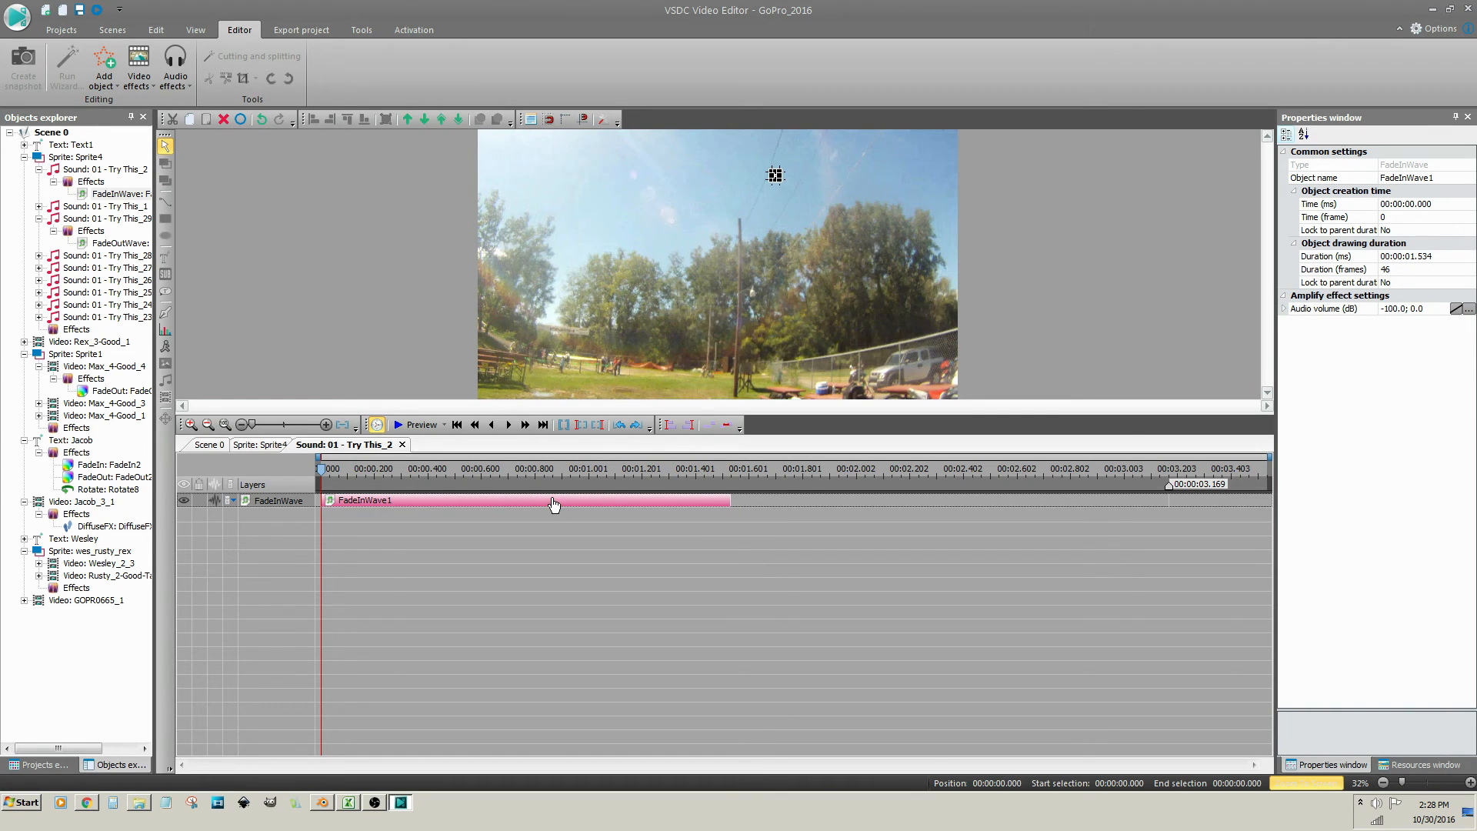
left_click(1390, 309)
double_click(1390, 309)
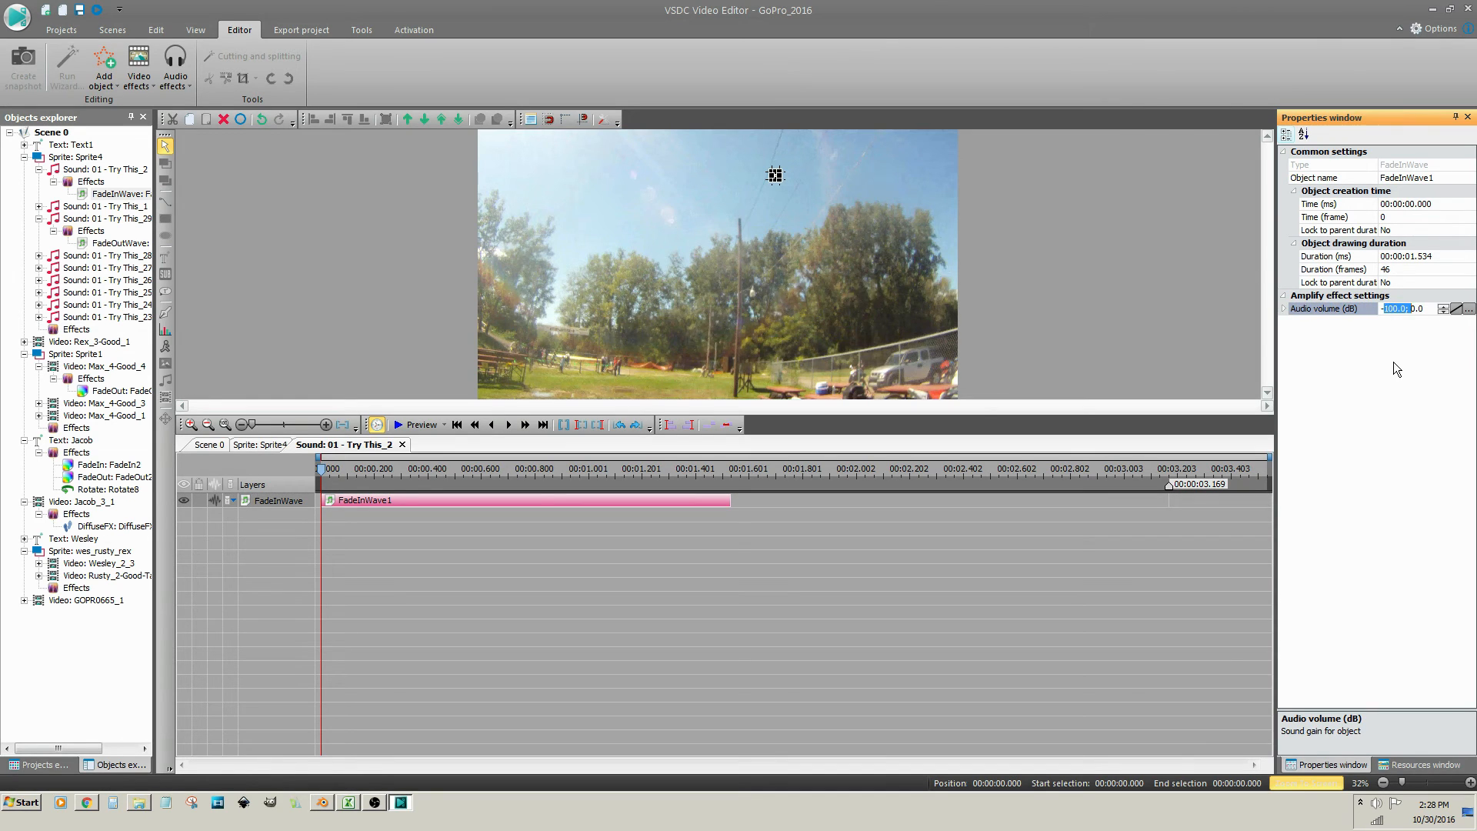
type("10")
key("Return")
left_click(1453, 309)
double_click(1394, 310)
type("20")
key("Return")
type("0")
Preview the project from 00:24.457 on the Sprite4 timeline, then close the preview
left_click(265, 446)
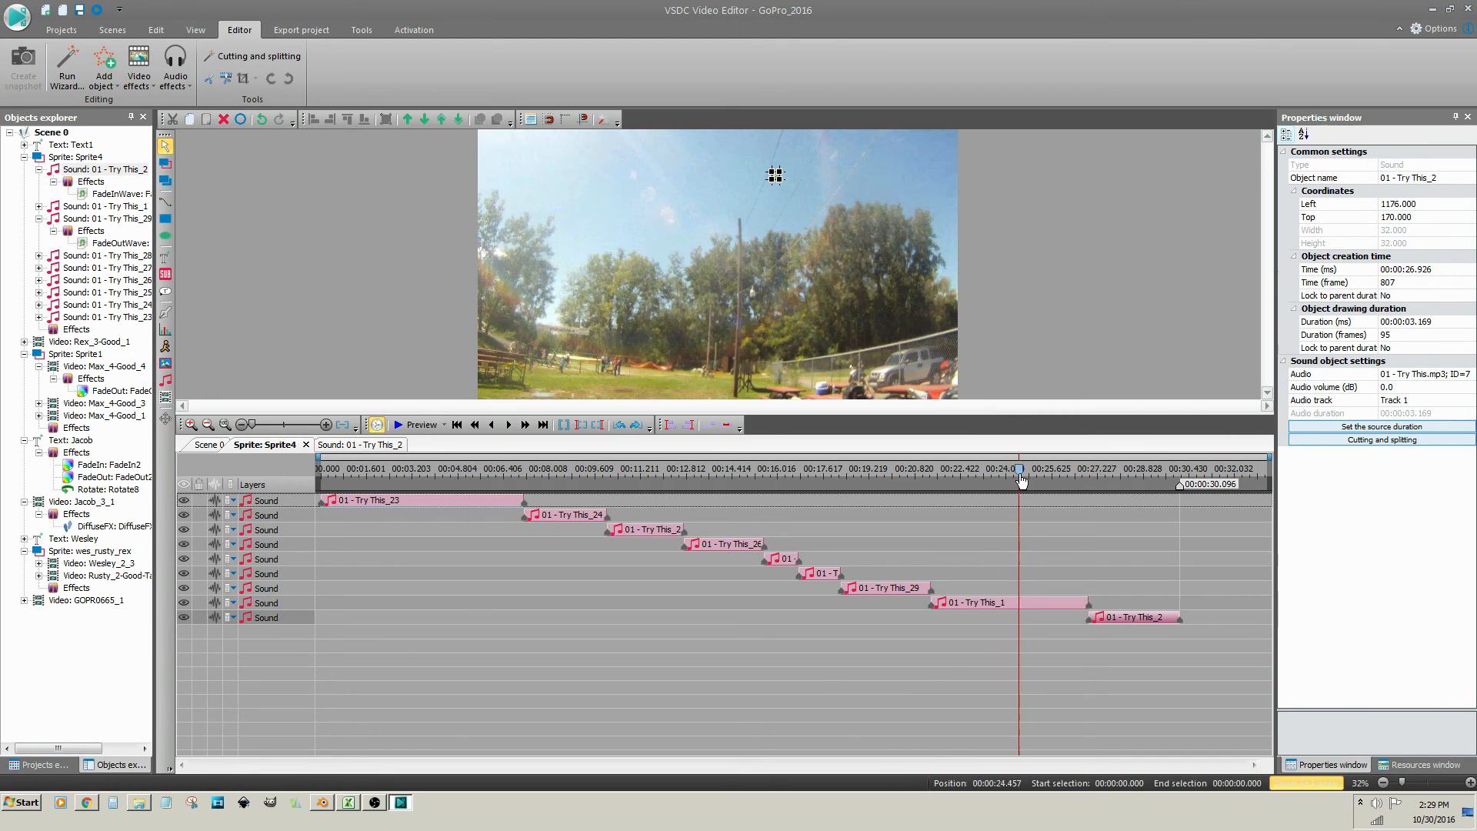
left_click(1019, 473)
left_click(420, 425)
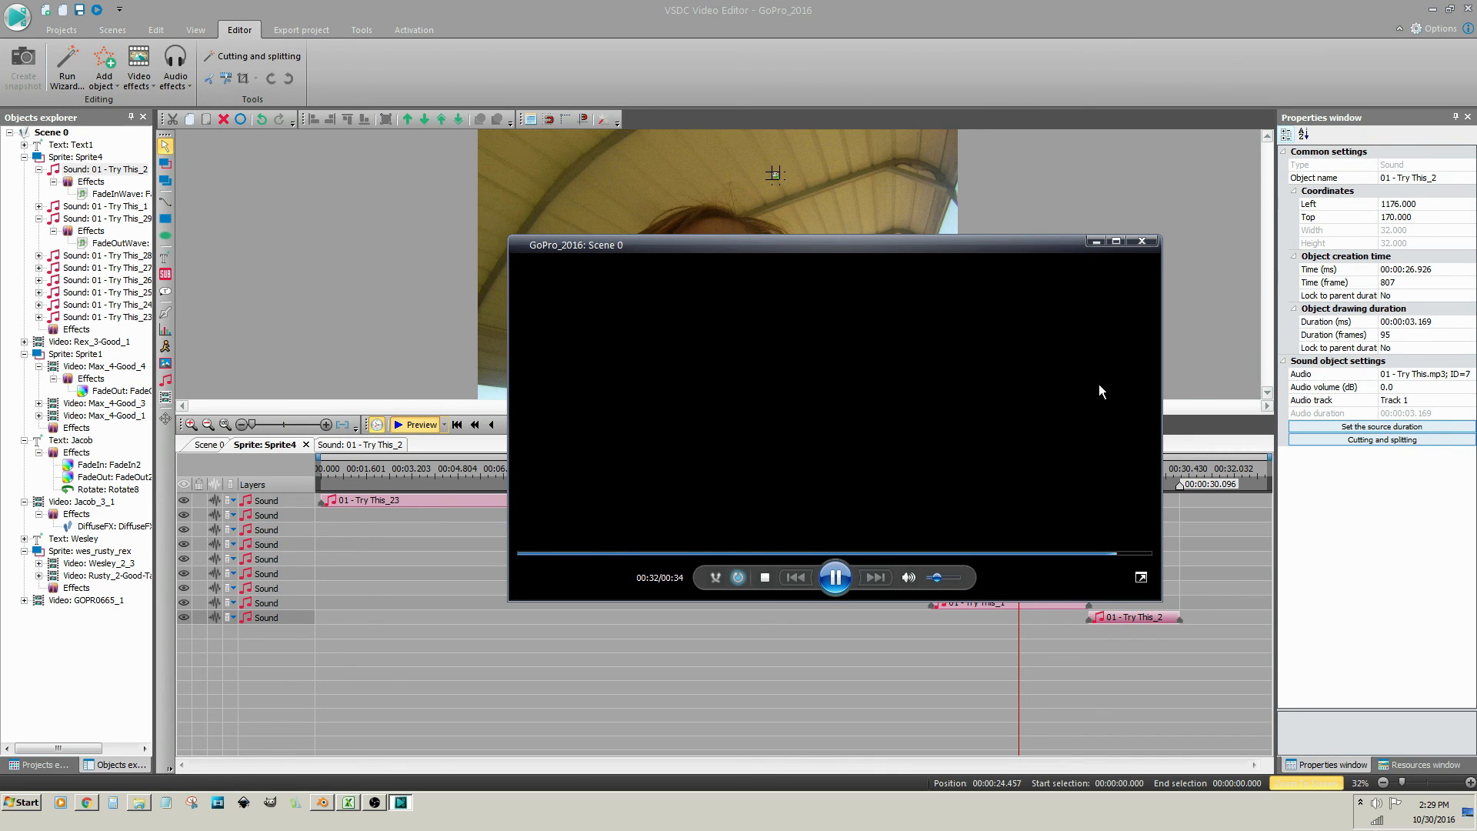
left_click(1141, 241)
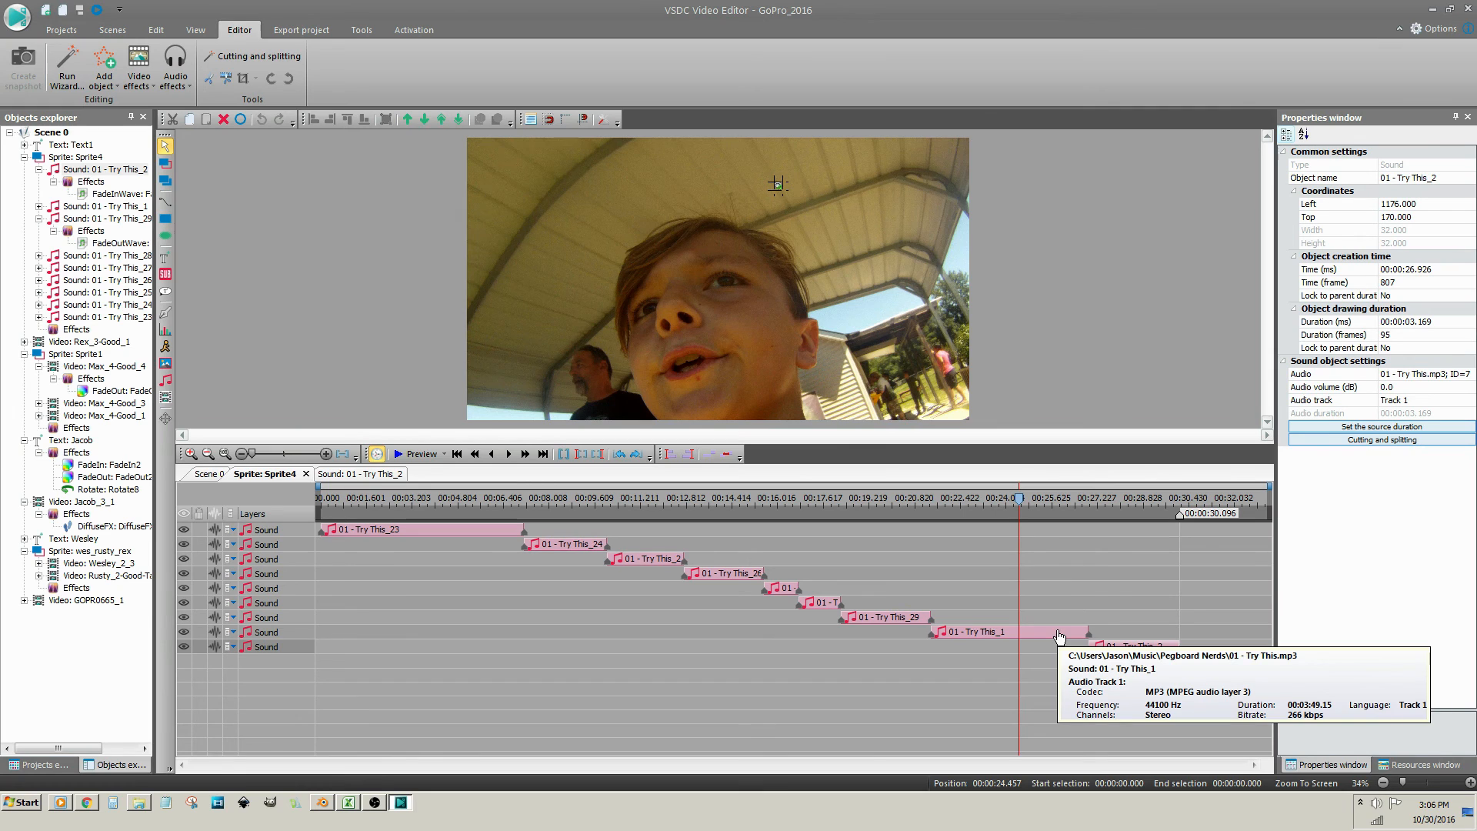
In Scene 0, set the GOPR0665_1 clip's Audio volume to 5.0 dB
left_click(214, 476)
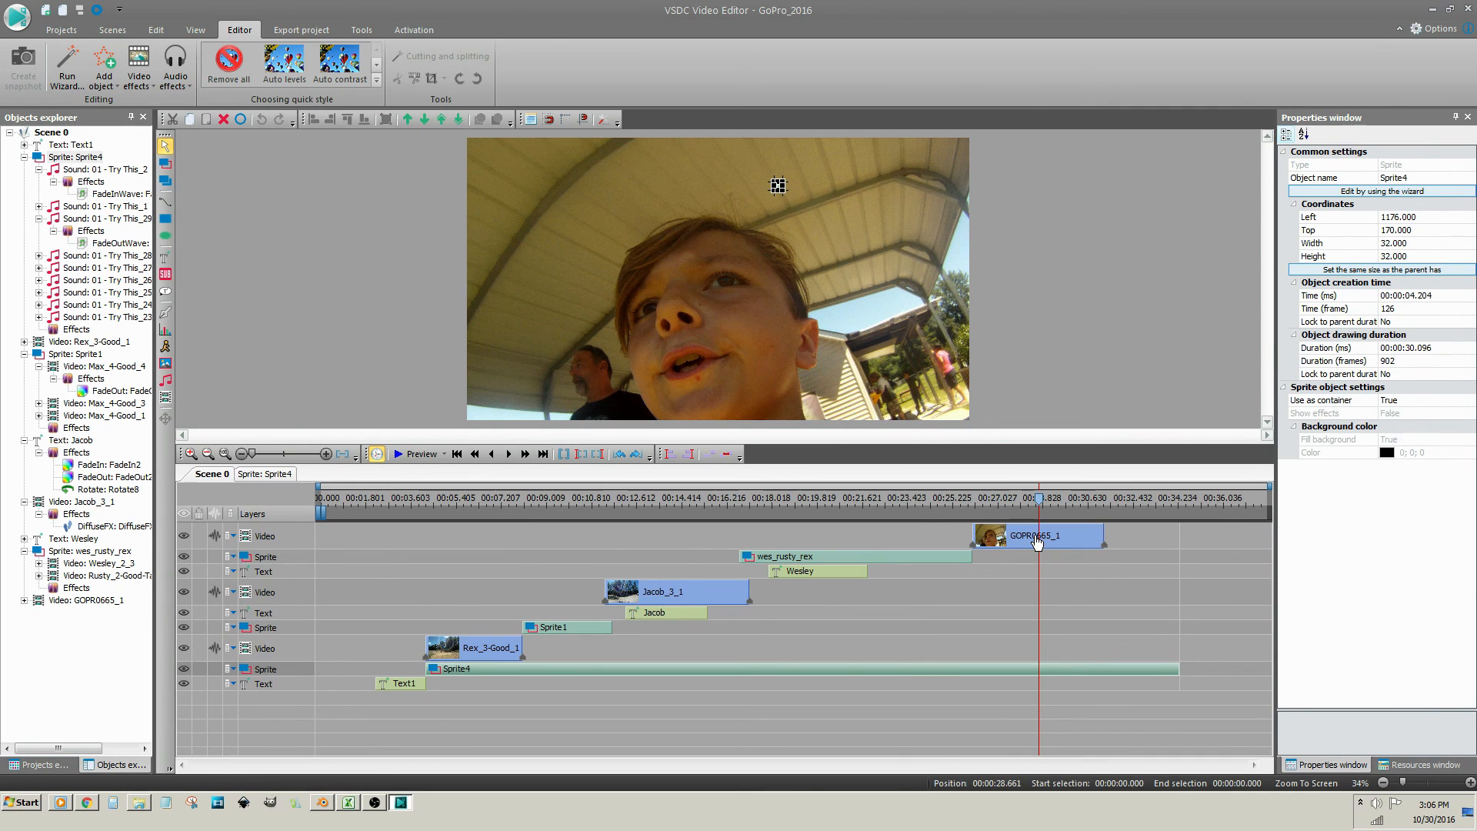
left_click(1037, 543)
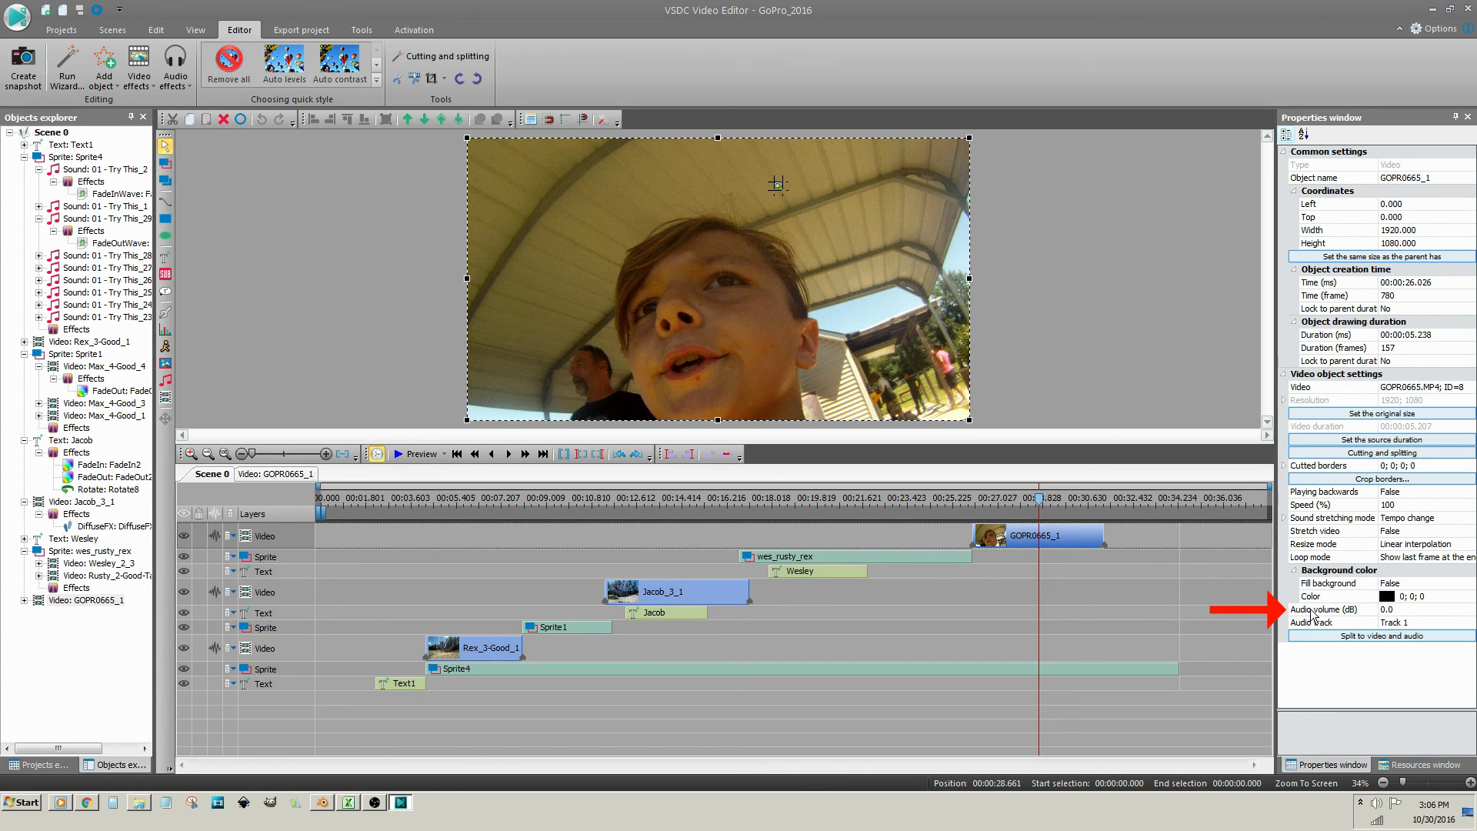
left_click(1383, 611)
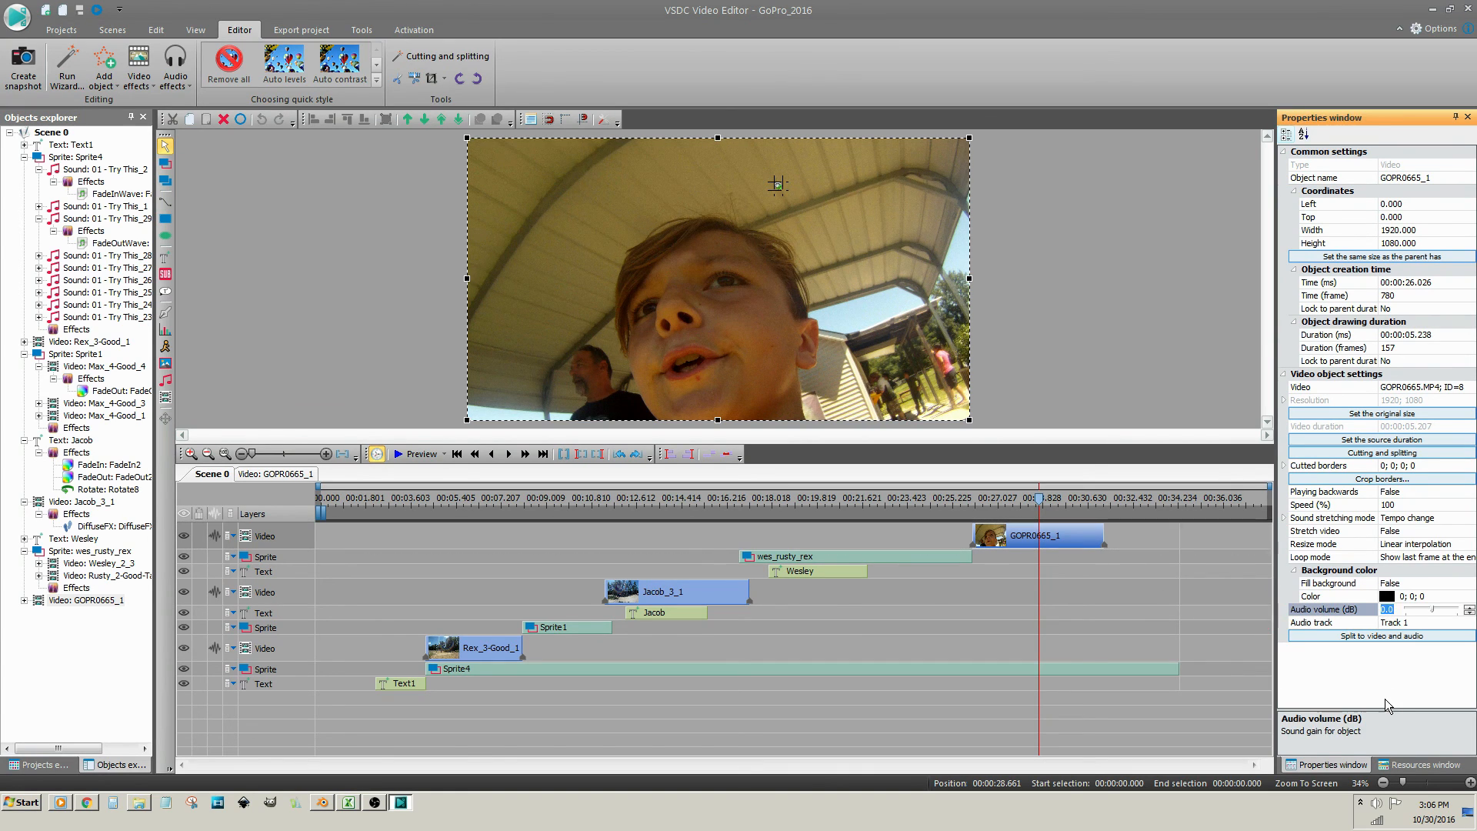
type("5.0")
Preview Scene 0 from 00:24.257 to hear the louder clip, then close the player
left_click(929, 500)
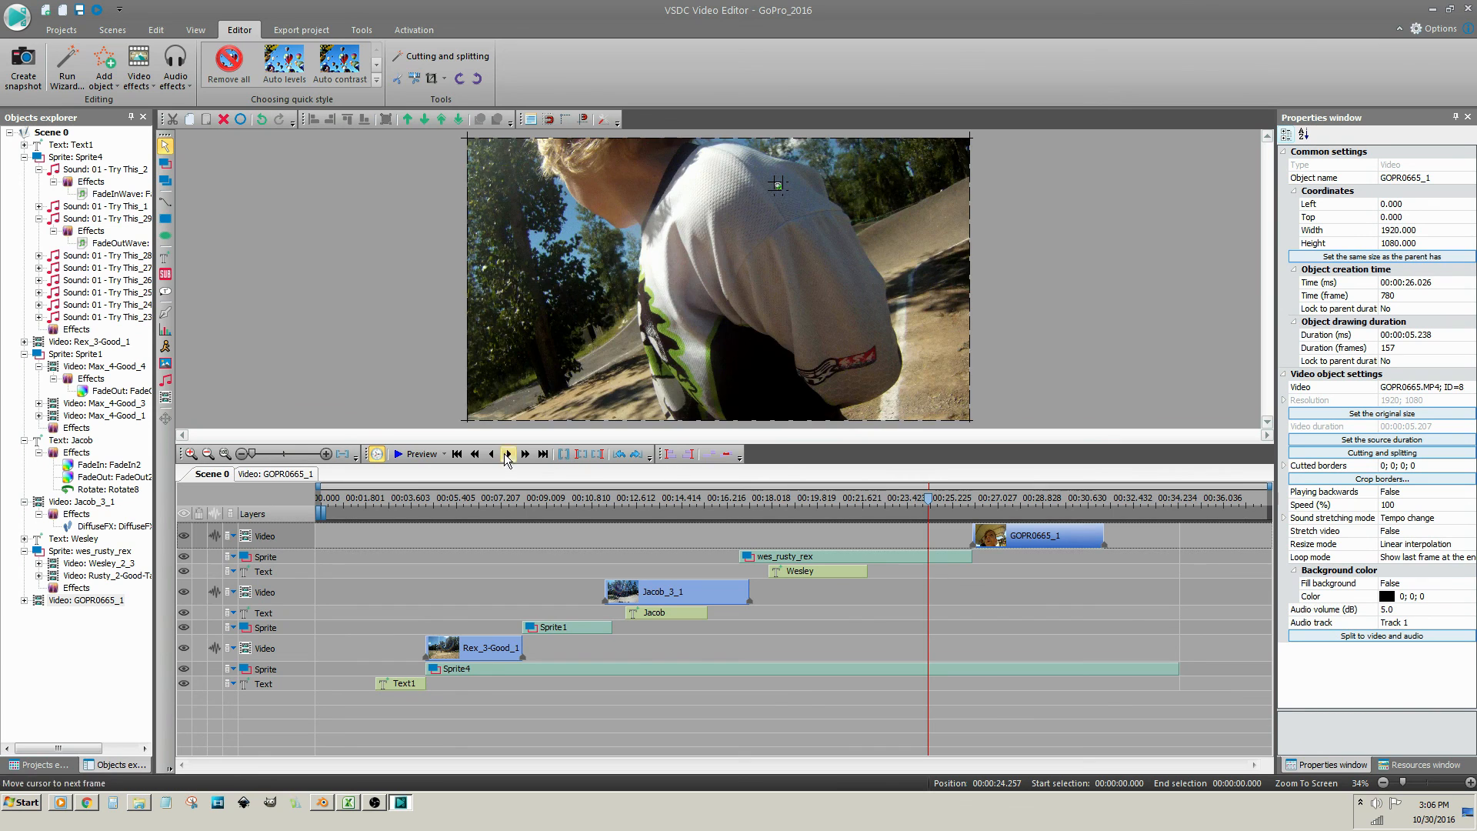
left_click(400, 454)
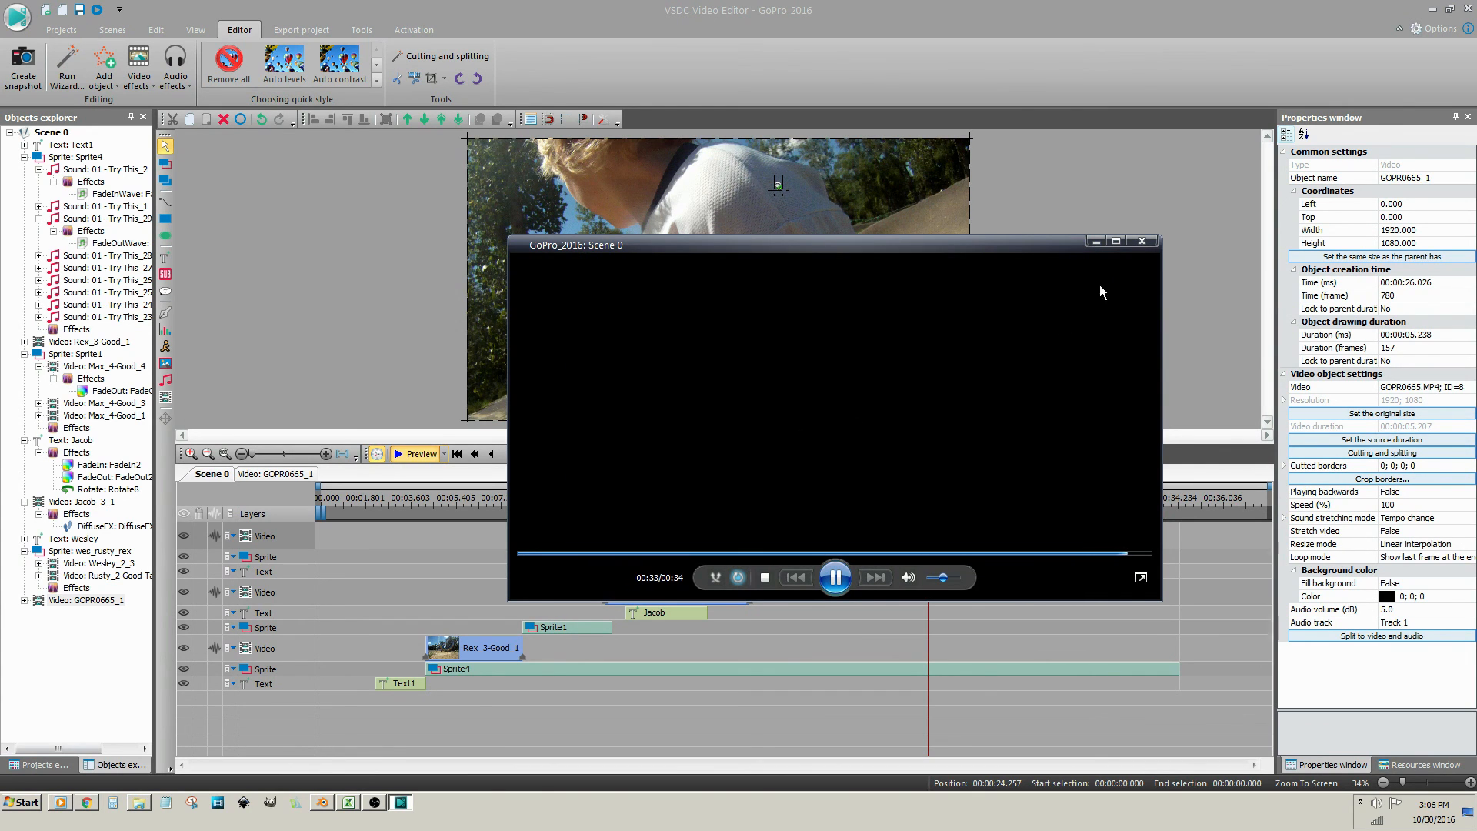
left_click(1143, 243)
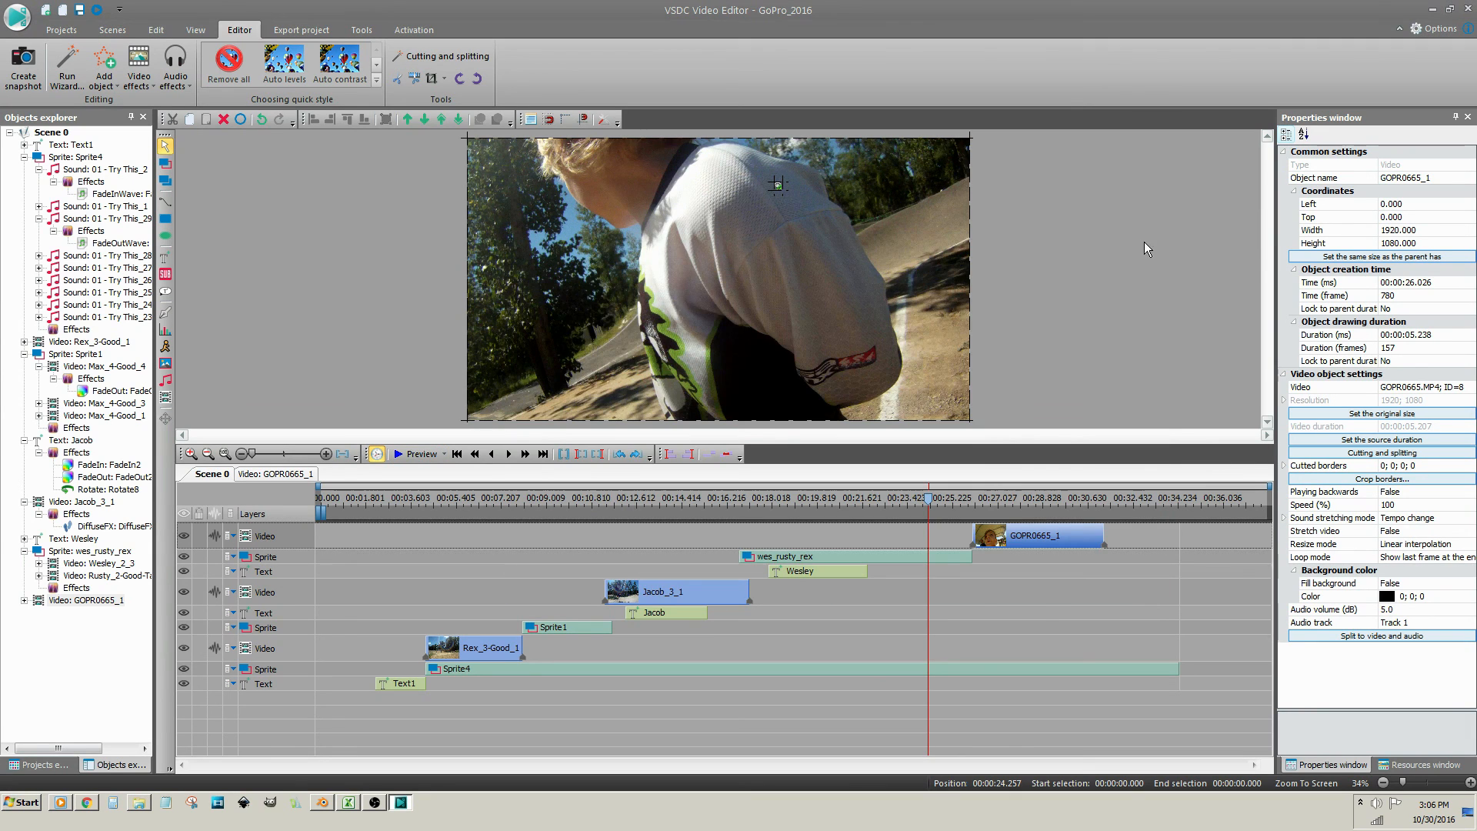